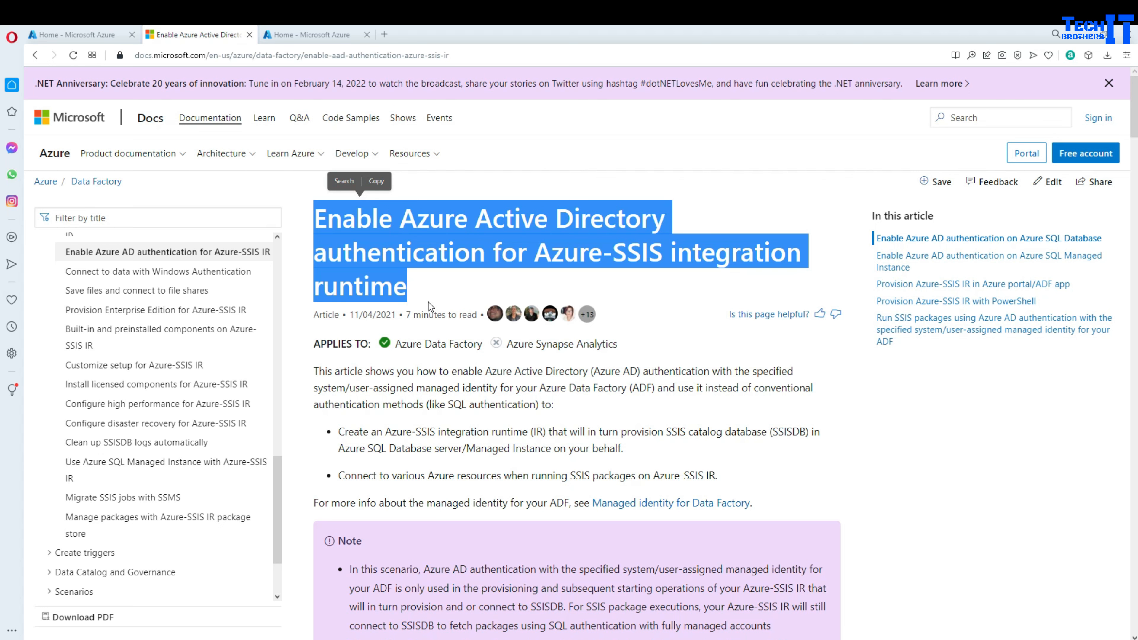
- Find the section on enabling Azure AD authentication on Azure SQL Managed Instance in the Azure-SSIS integration runtime article
scroll(427, 302, down, 6)
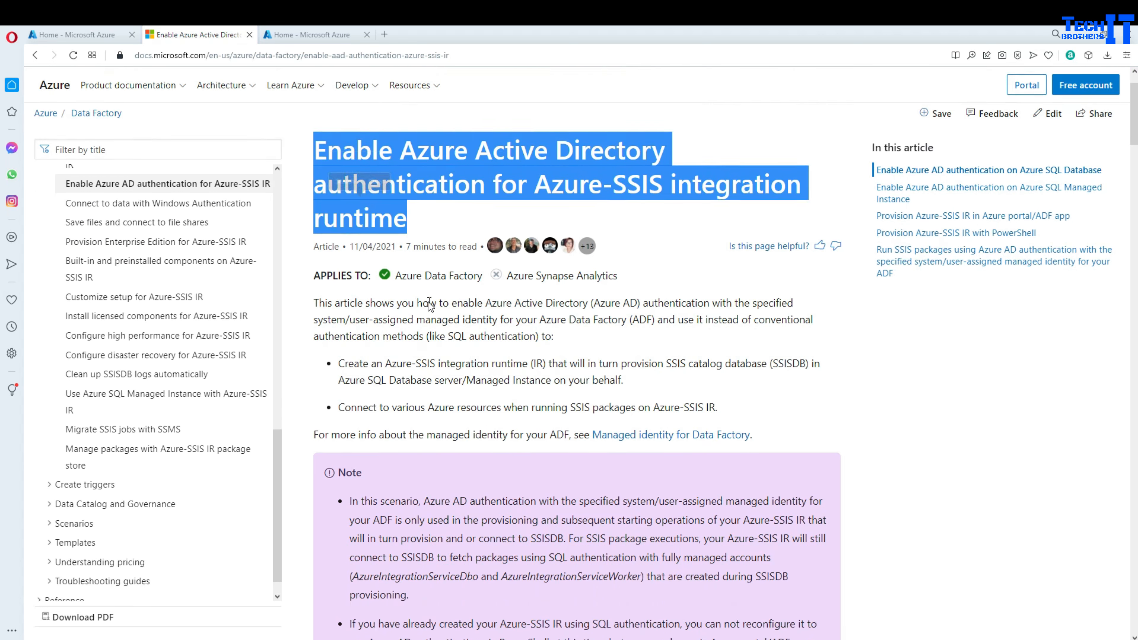
scroll(429, 301, down, 20)
drag(315, 221, 500, 251)
scroll(506, 359, down, 1)
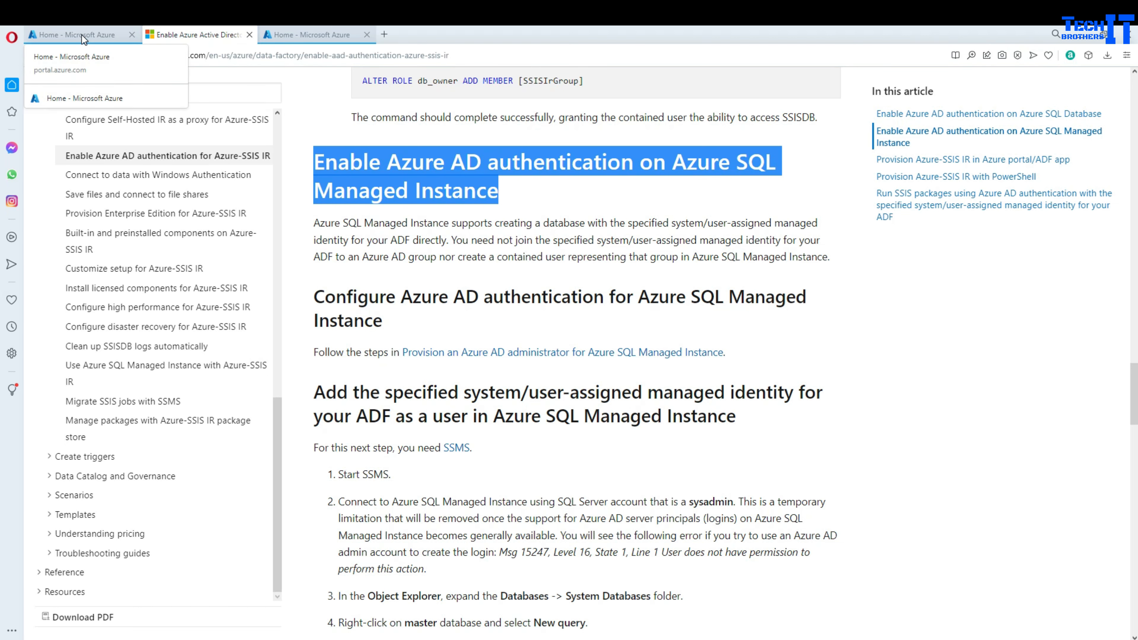
- Switch to the Azure portal and view the overview of the ssismi SQL managed instance
click(299, 35)
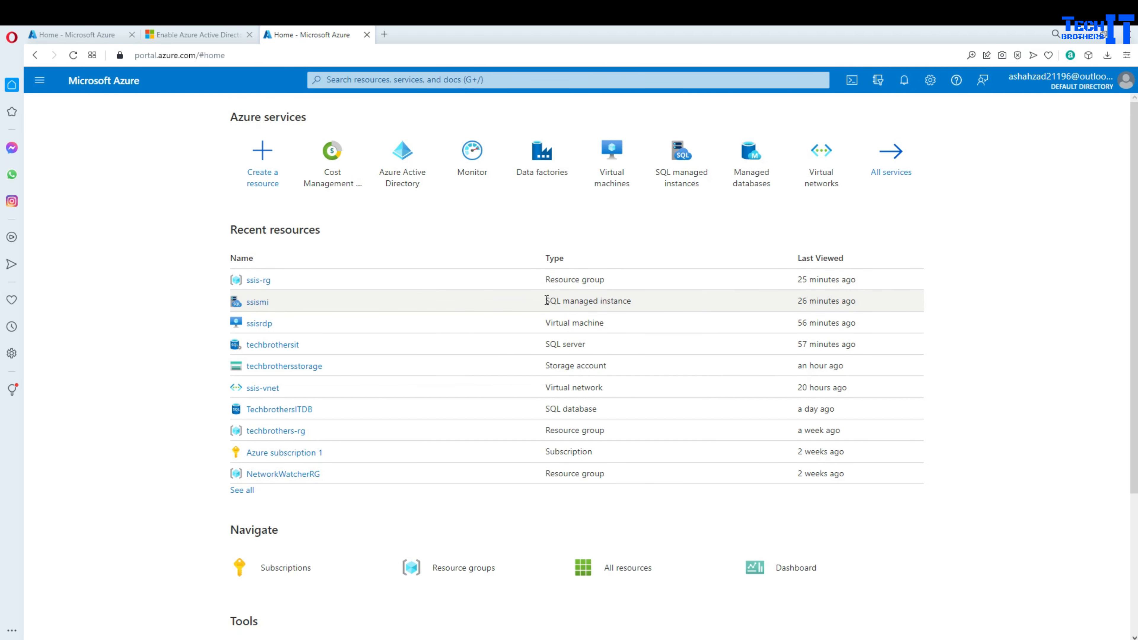
click(258, 302)
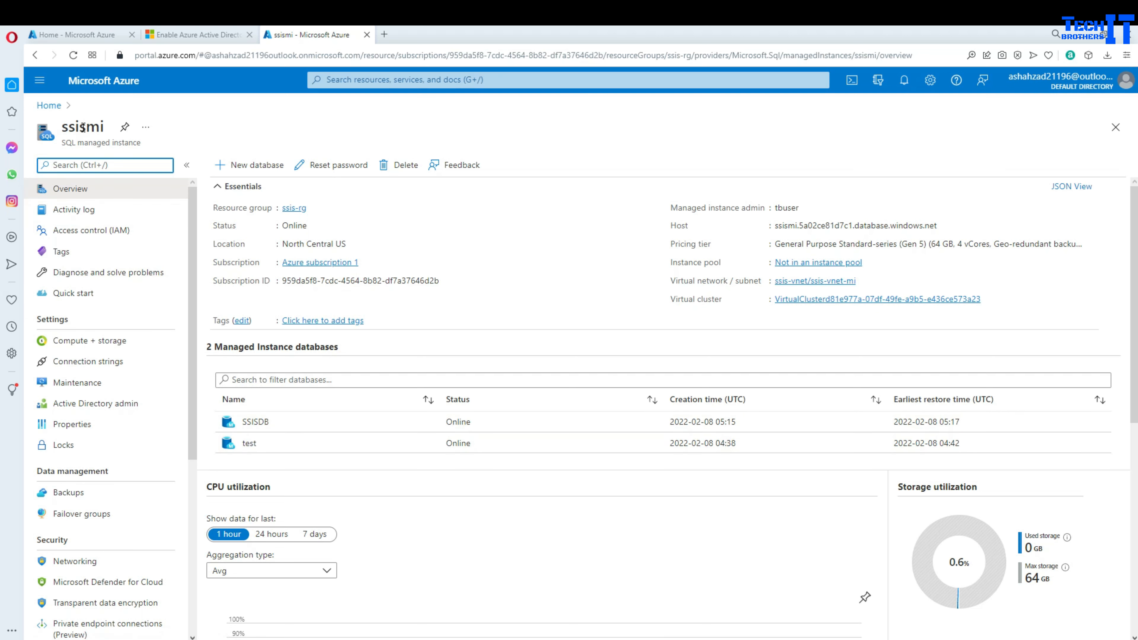
click(54, 106)
- Review the ssis-vnet-mi, ssis-vnet-ir and ssis-ir-vm subnets of the ssis-vnet virtual network
click(257, 323)
click(78, 347)
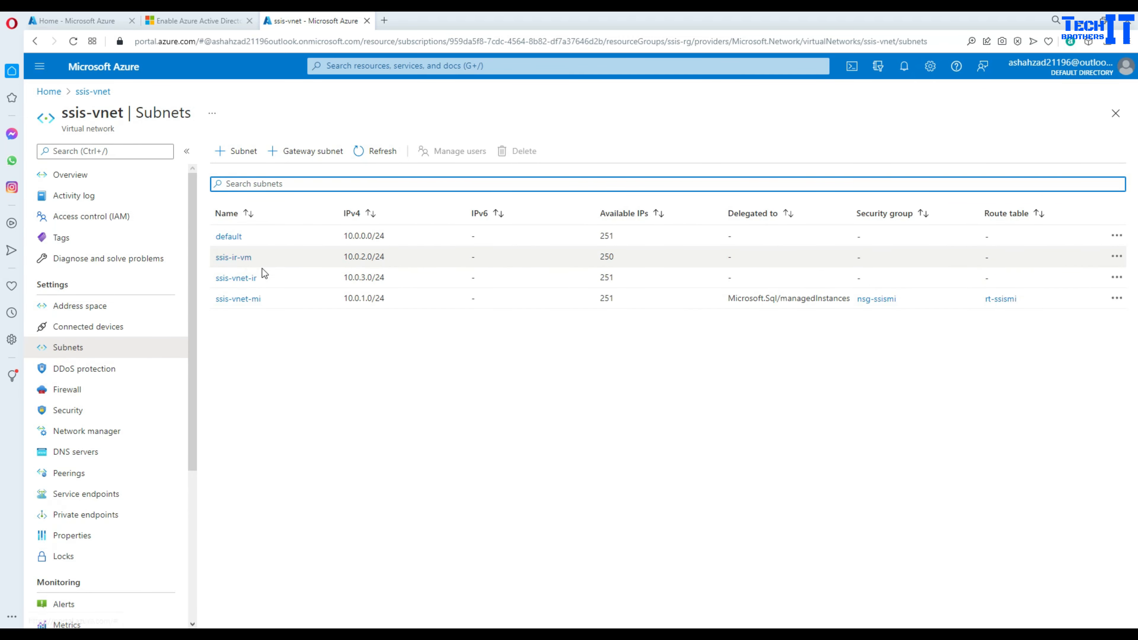
drag(275, 304, 212, 301)
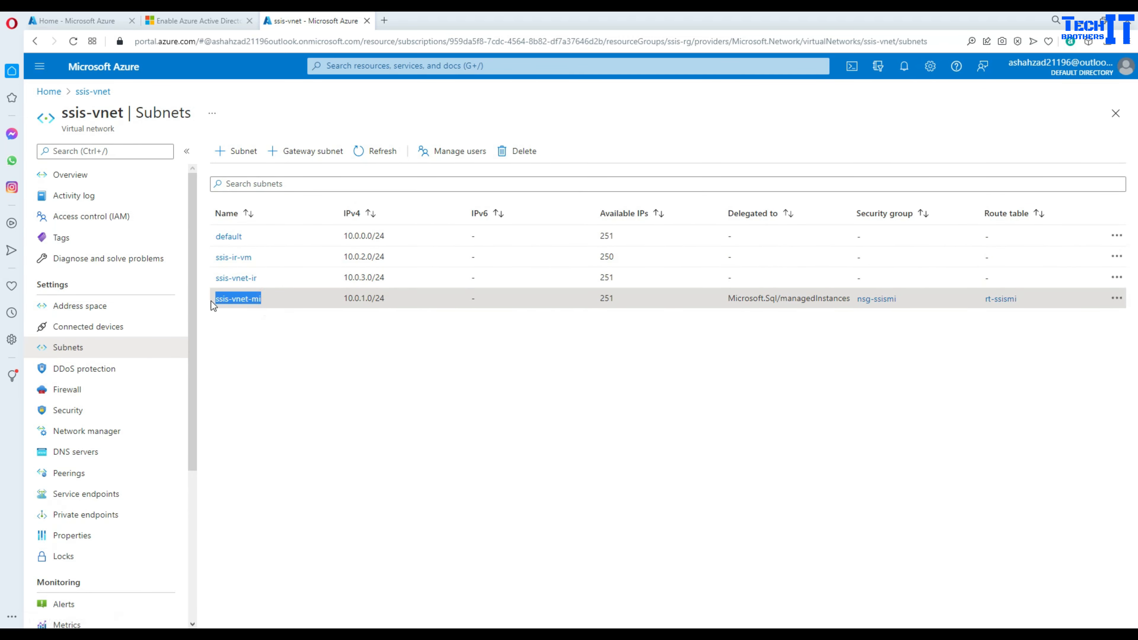
click(330, 345)
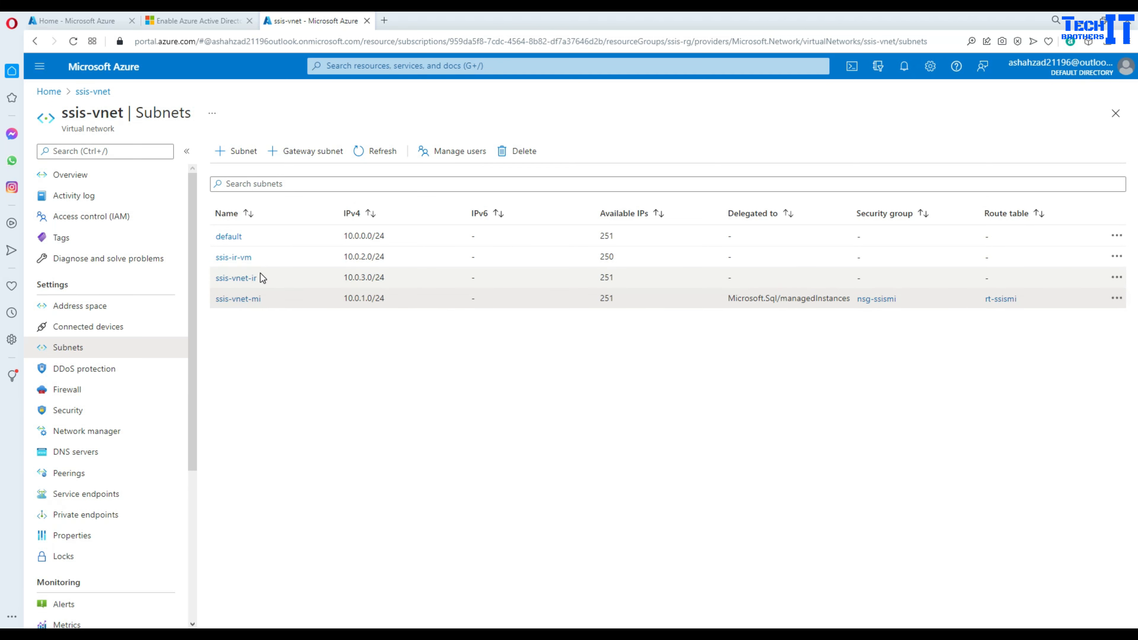
drag(267, 283, 217, 278)
click(297, 343)
drag(265, 257, 212, 260)
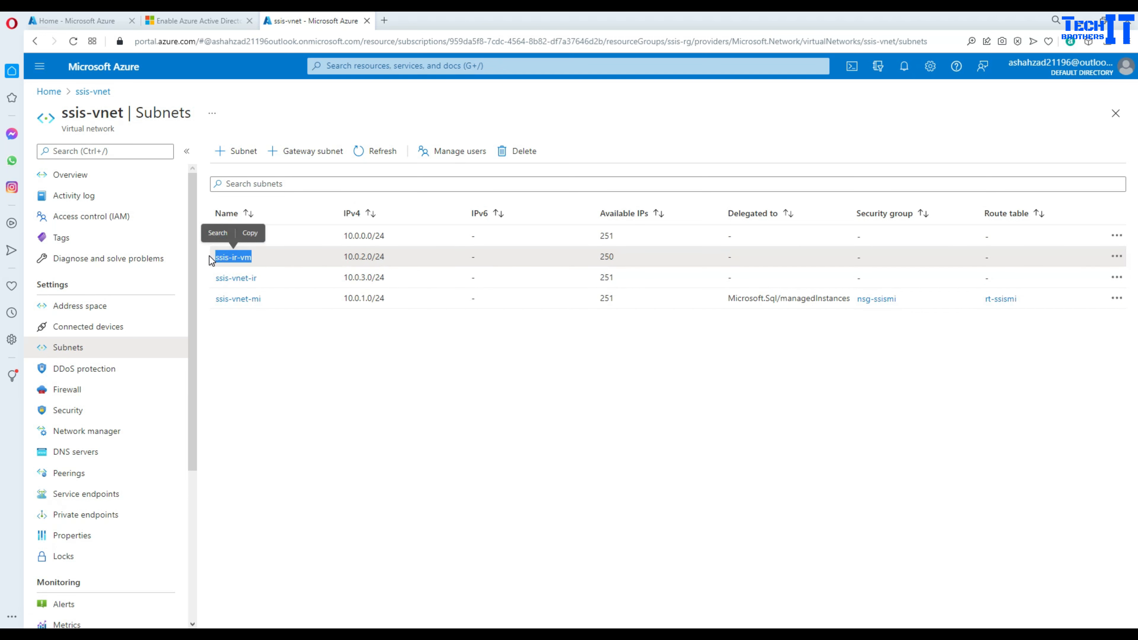
click(49, 91)
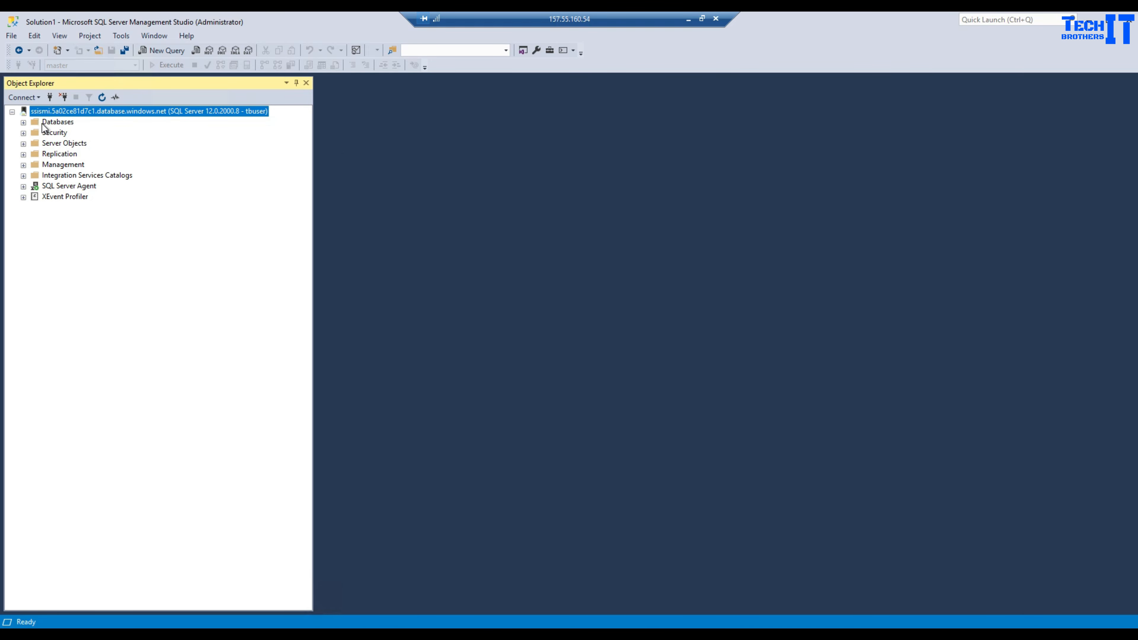
- In SQL Server Management Studio on the remote machine, delete the SSISDB database from the ssismi managed instance
click(23, 122)
right_click(63, 154)
click(85, 287)
click(693, 497)
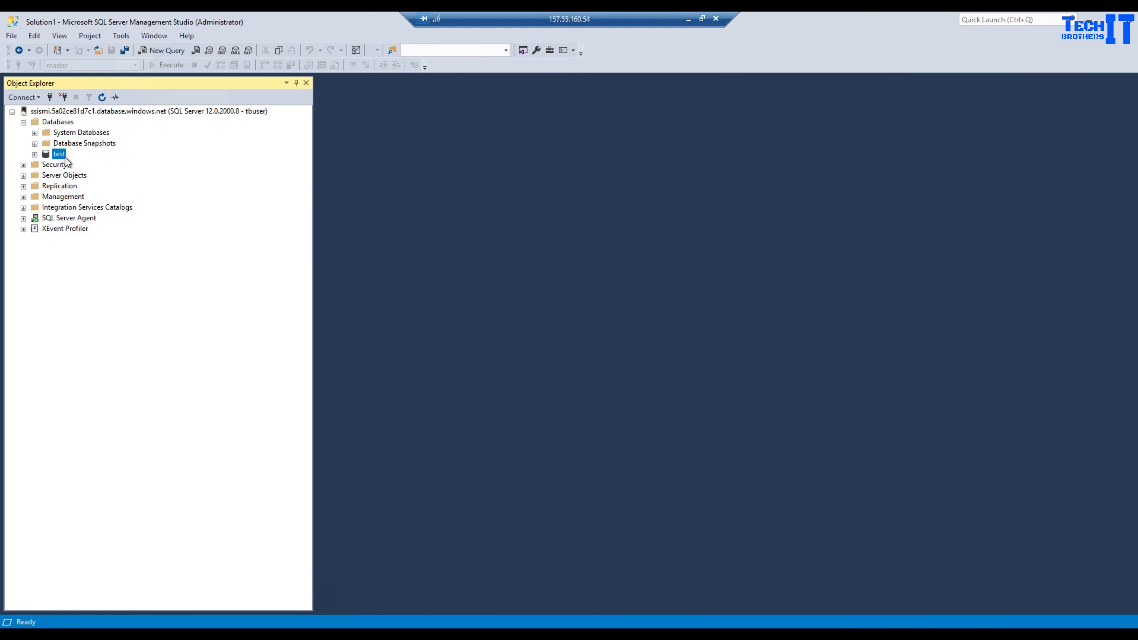
click(45, 111)
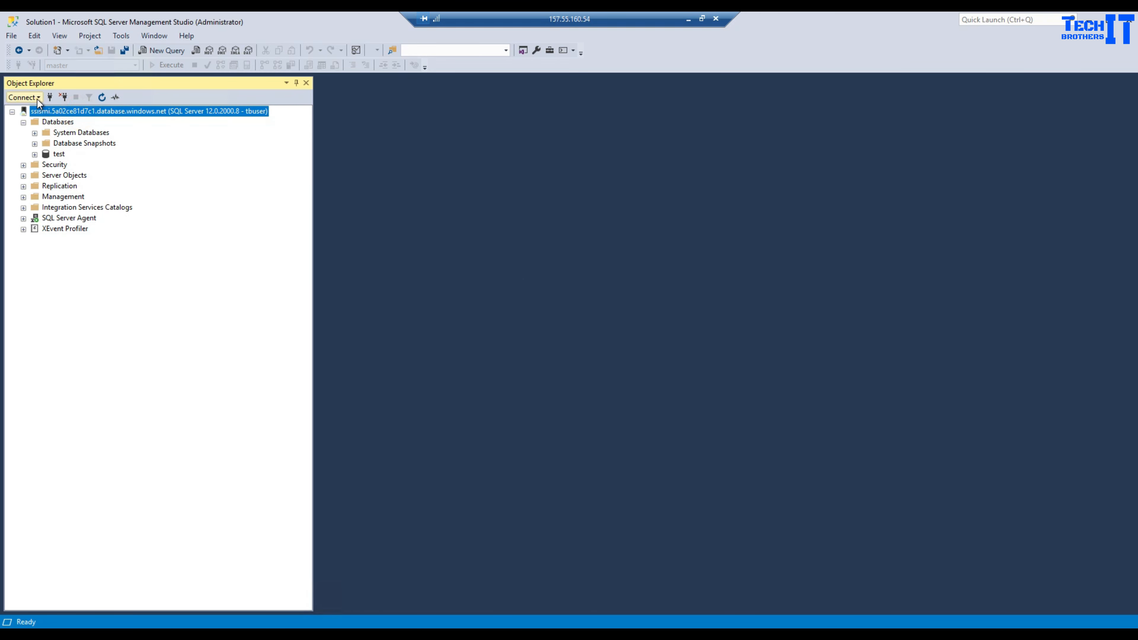
- Check the server name in a Database Engine connection against the ssismi managed instance's overview in the Azure portal
click(37, 97)
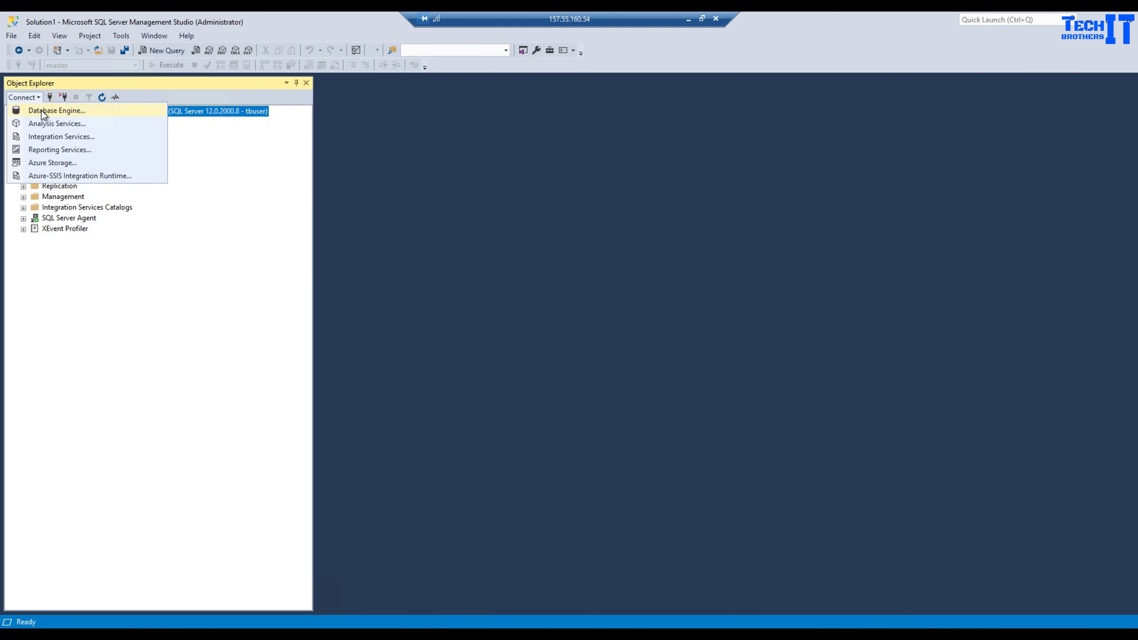
click(59, 112)
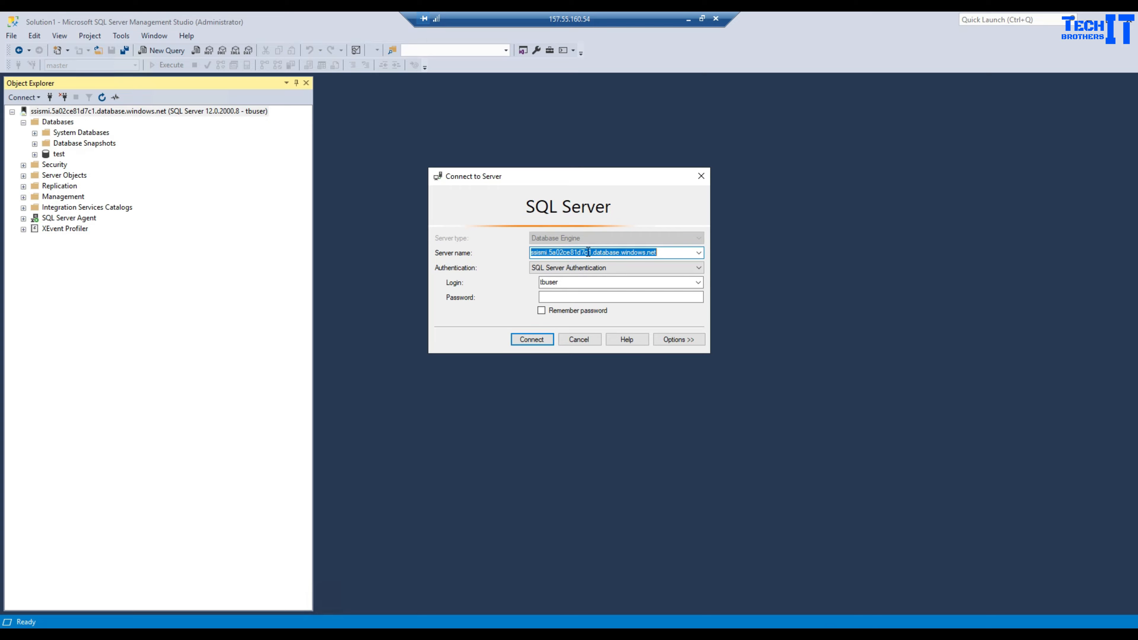
click(688, 19)
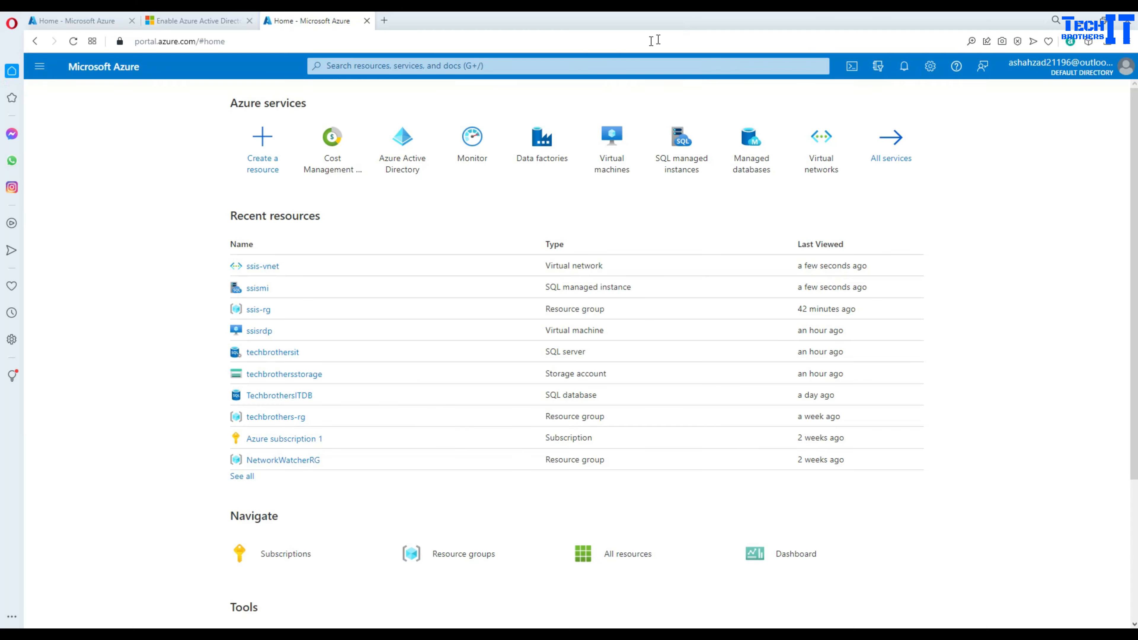
click(180, 19)
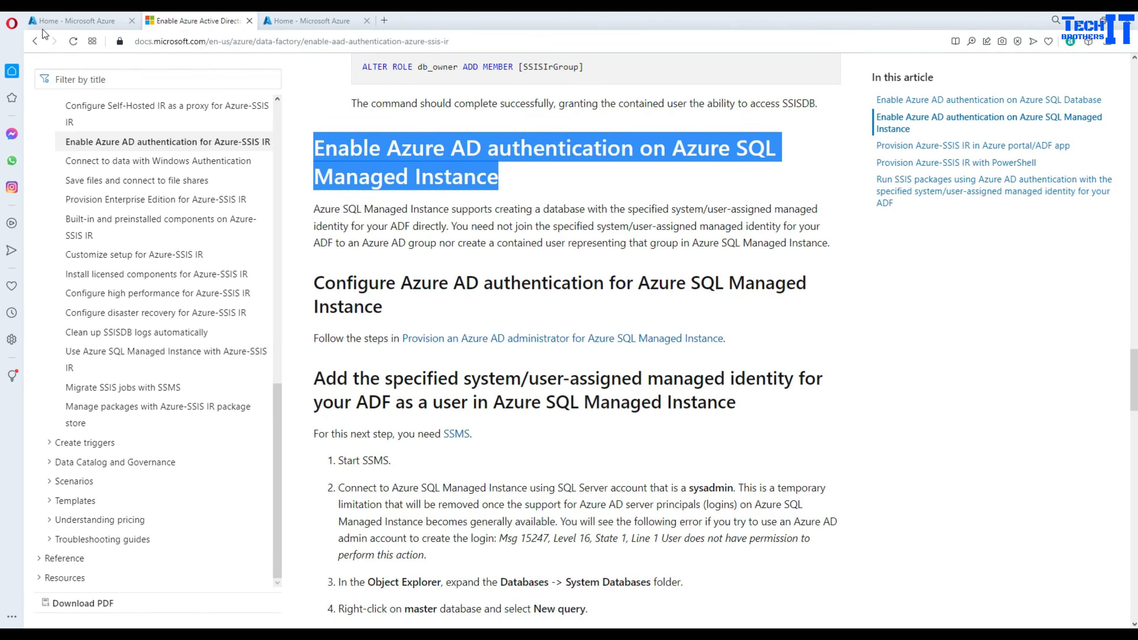
click(44, 22)
click(268, 296)
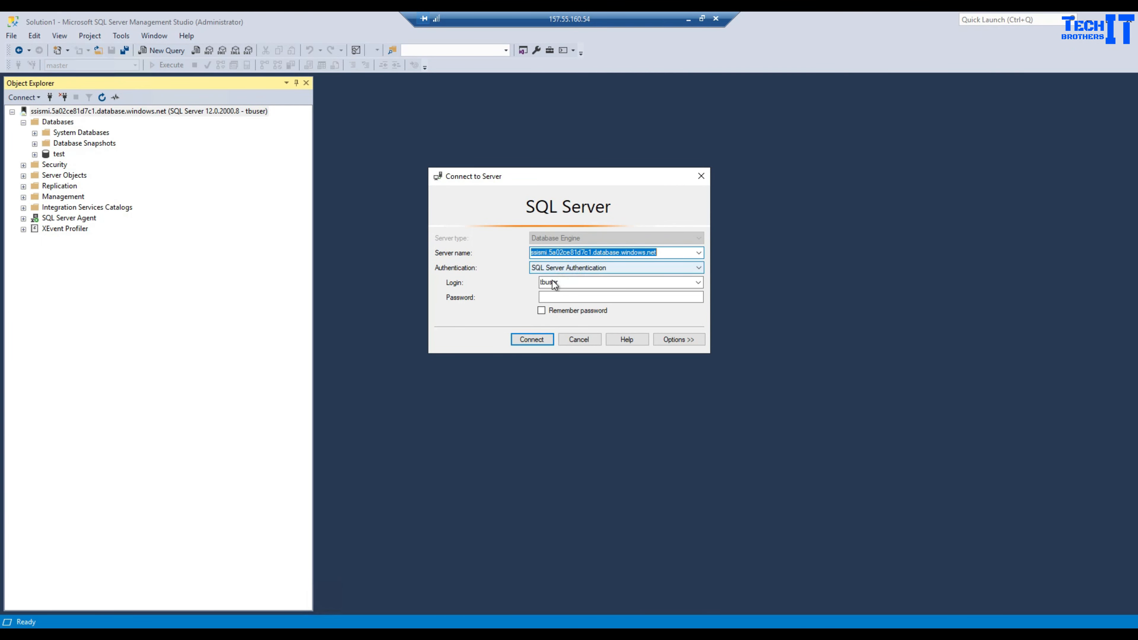
click(578, 339)
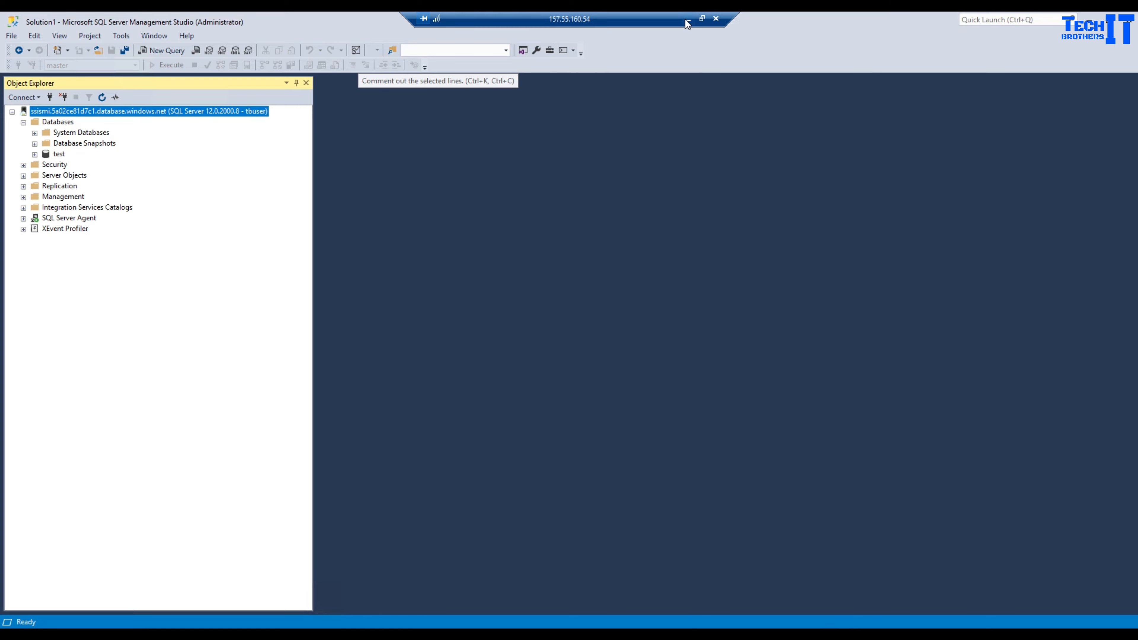
- Open the linked guide on provisioning an Azure AD administrator for Azure SQL Managed Instance and read its Azure portal steps
click(688, 20)
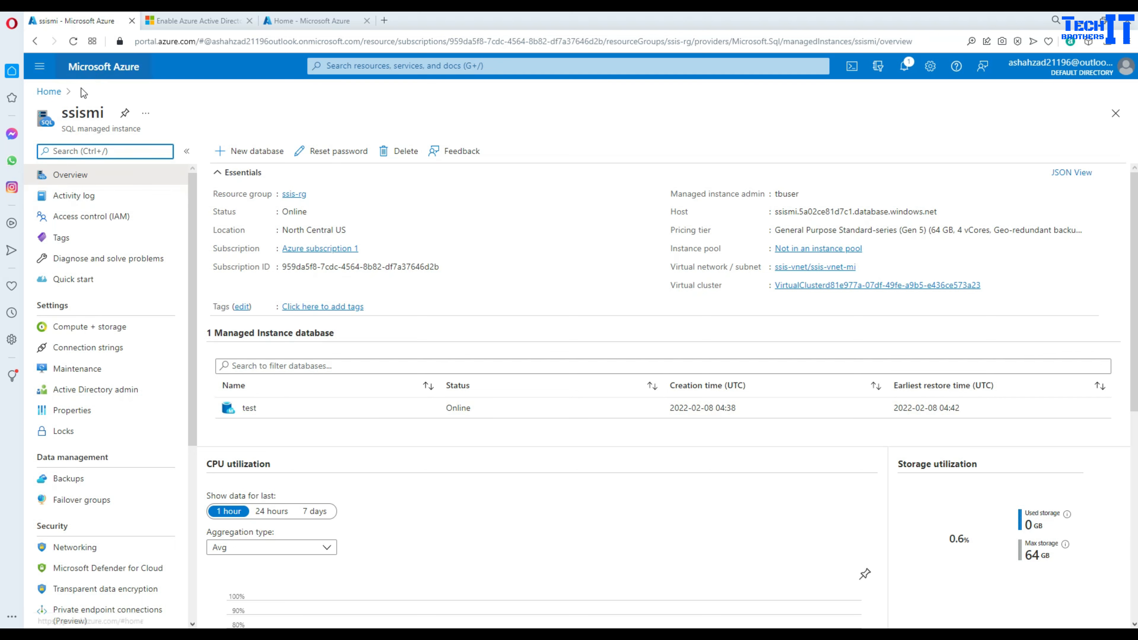
click(50, 91)
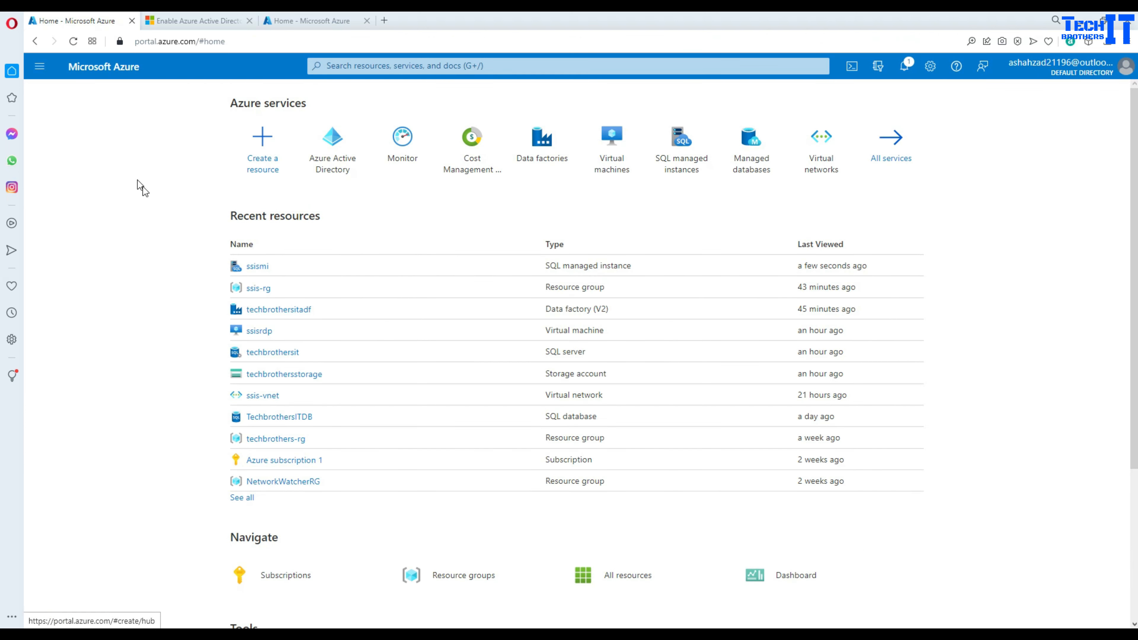
click(197, 21)
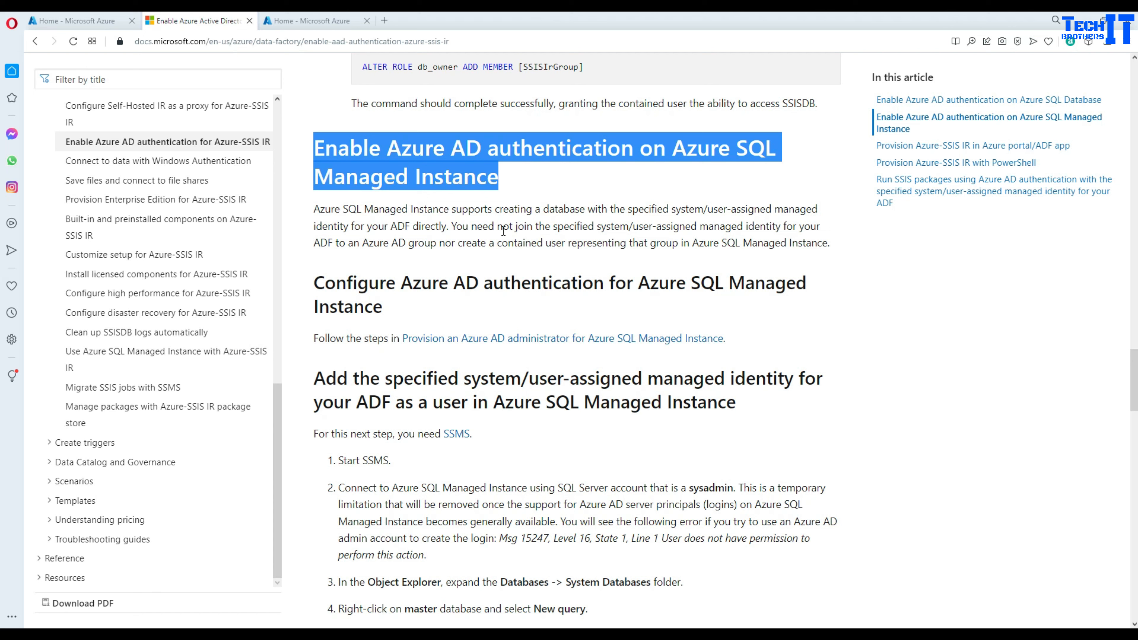
click(563, 338)
scroll(578, 246, down, 5)
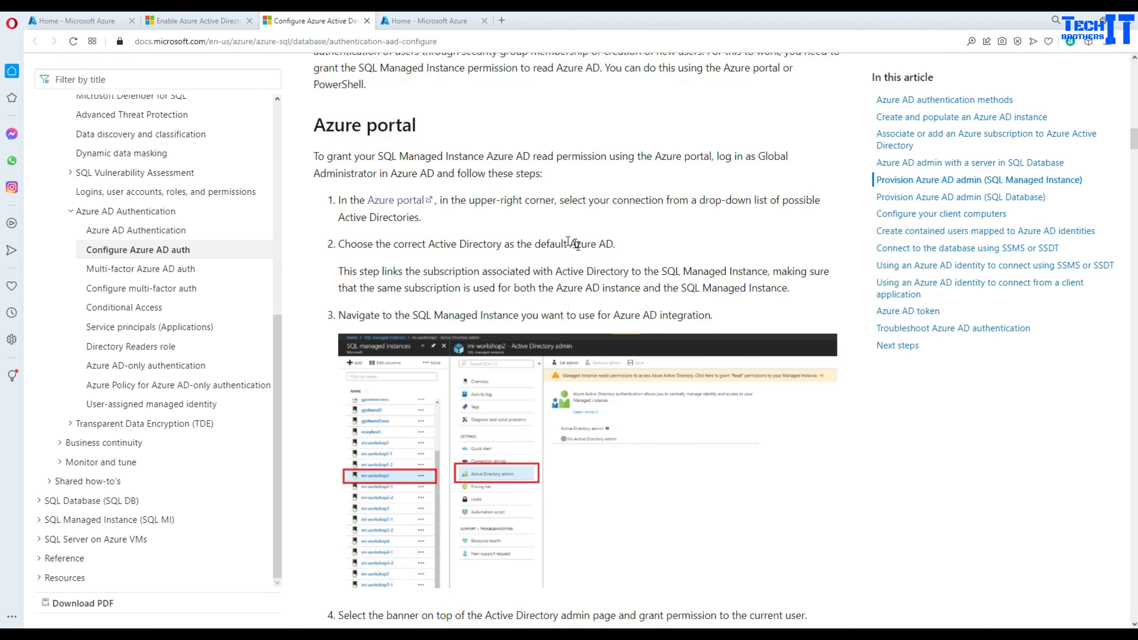
scroll(518, 367, down, 6)
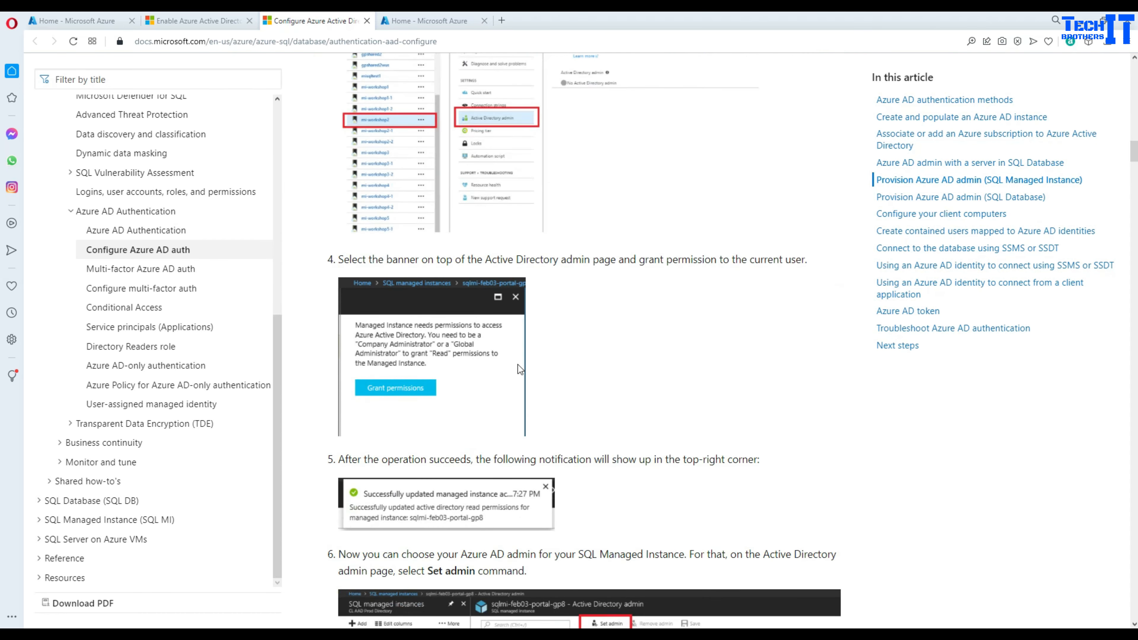
scroll(482, 392, down, 7)
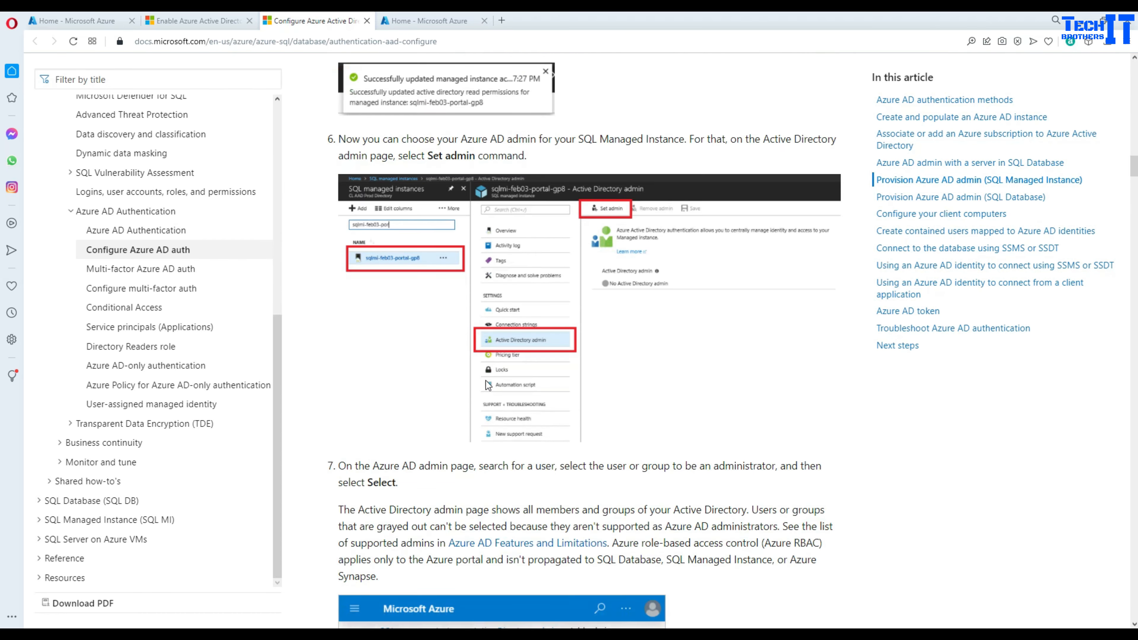
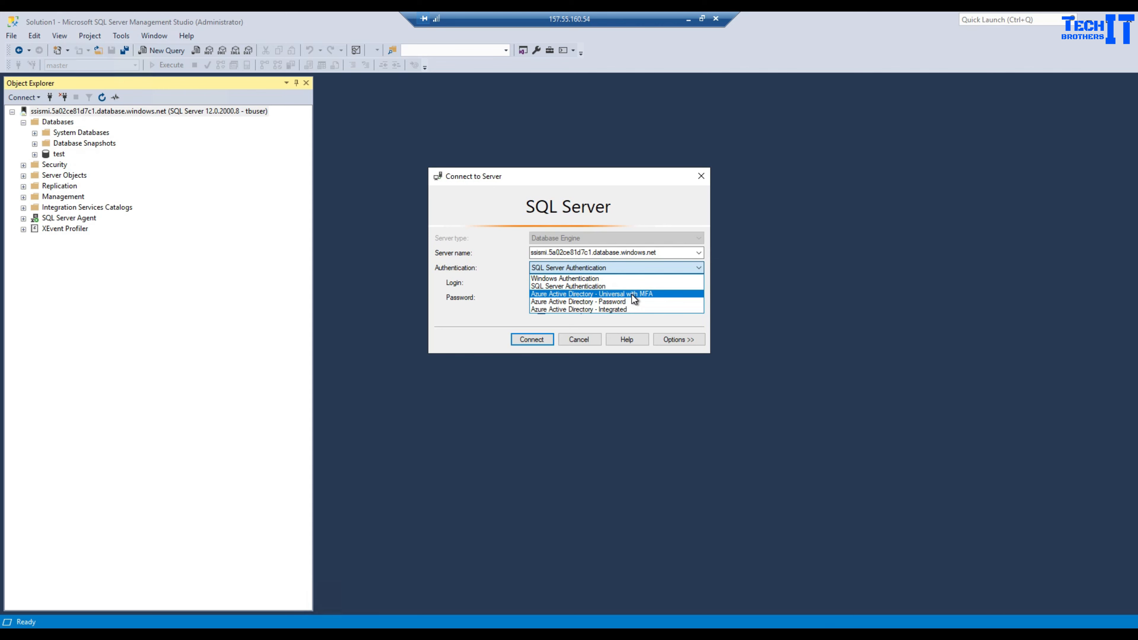
- Try to connect SQL Server Management Studio to the ssismi managed instance with Azure Active Directory - Universal with MFA authentication
click(631, 294)
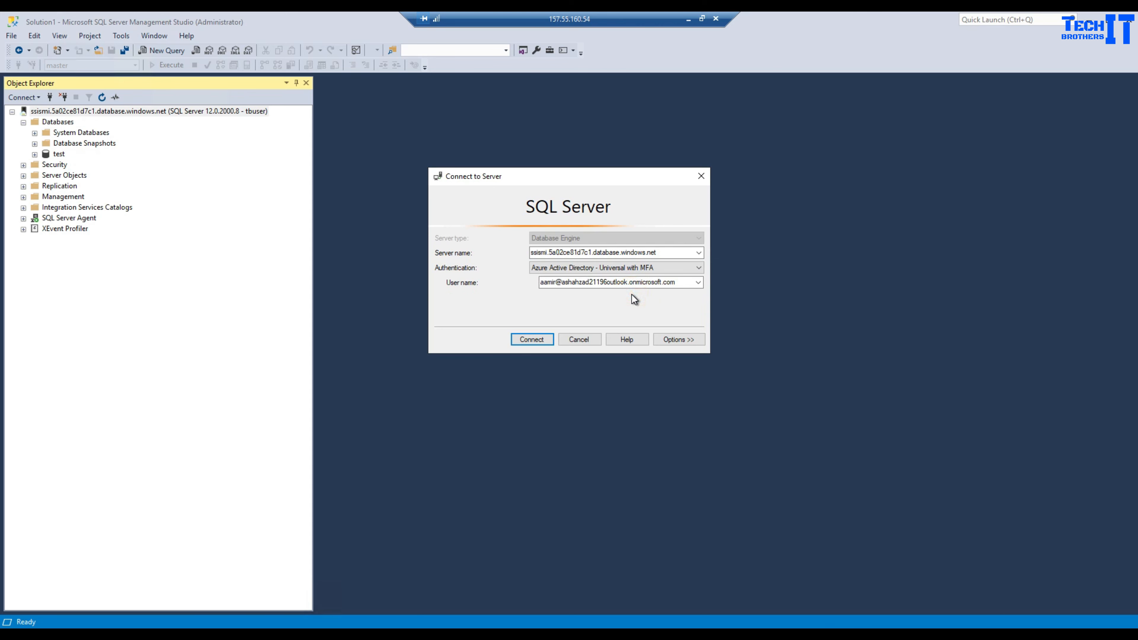
click(537, 339)
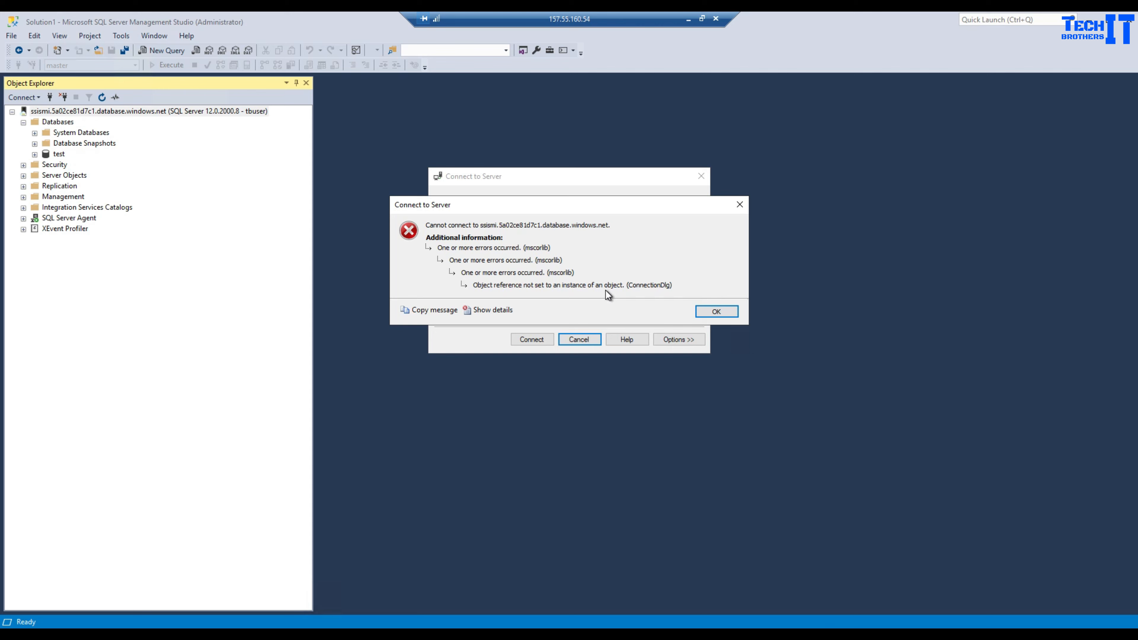
click(717, 311)
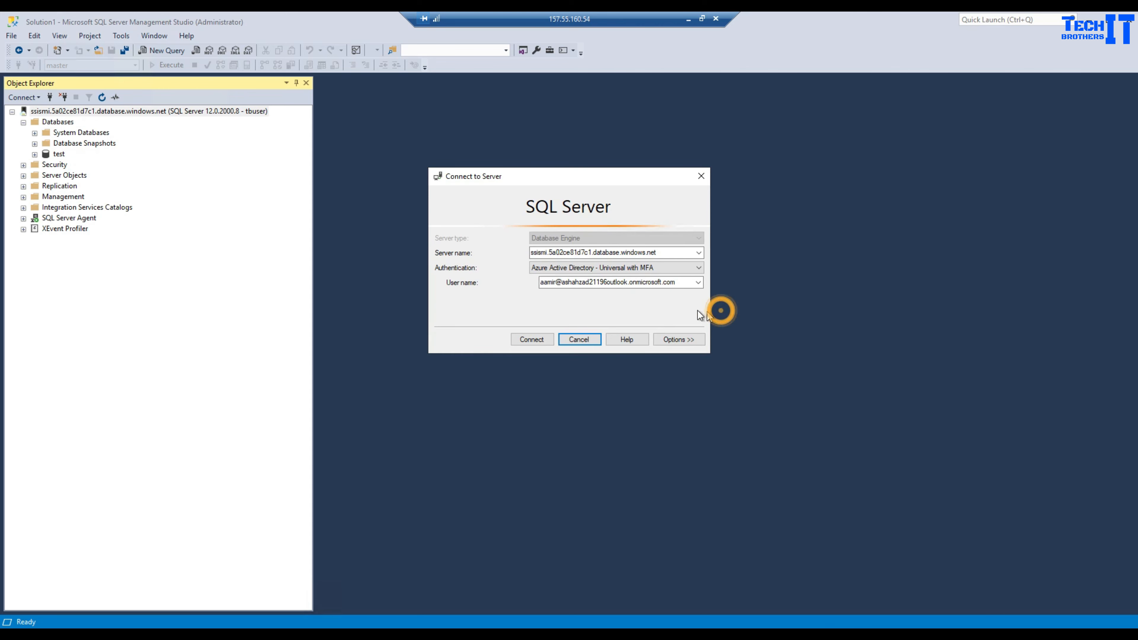
- Try to connect to the managed instance with Azure Active Directory - Password authentication, entering the account password
click(620, 271)
click(592, 302)
click(532, 339)
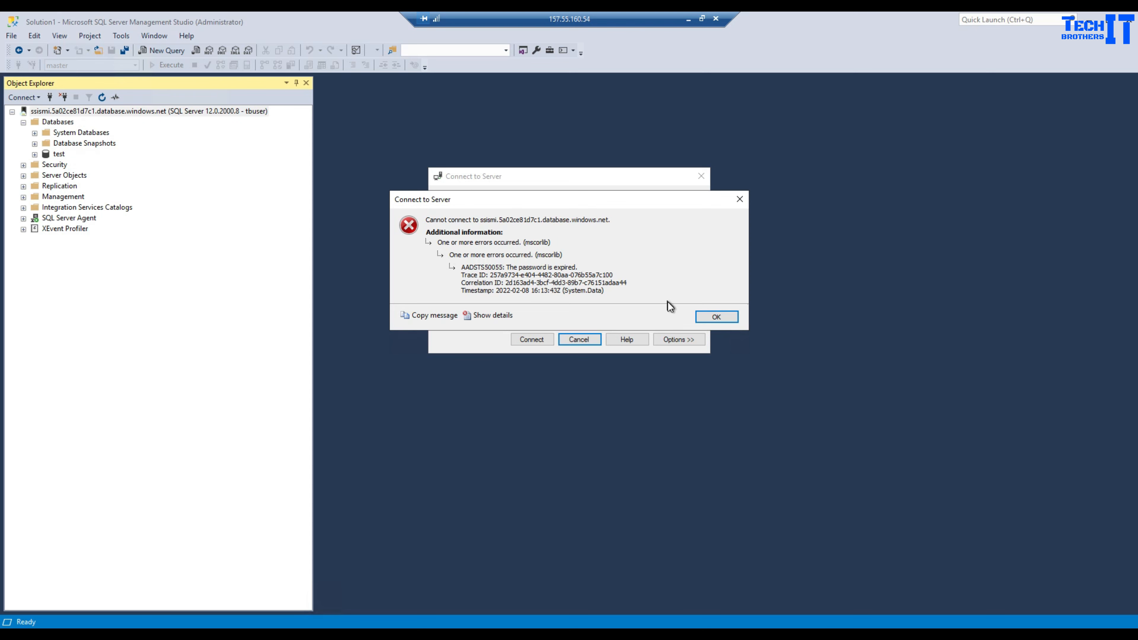
click(720, 316)
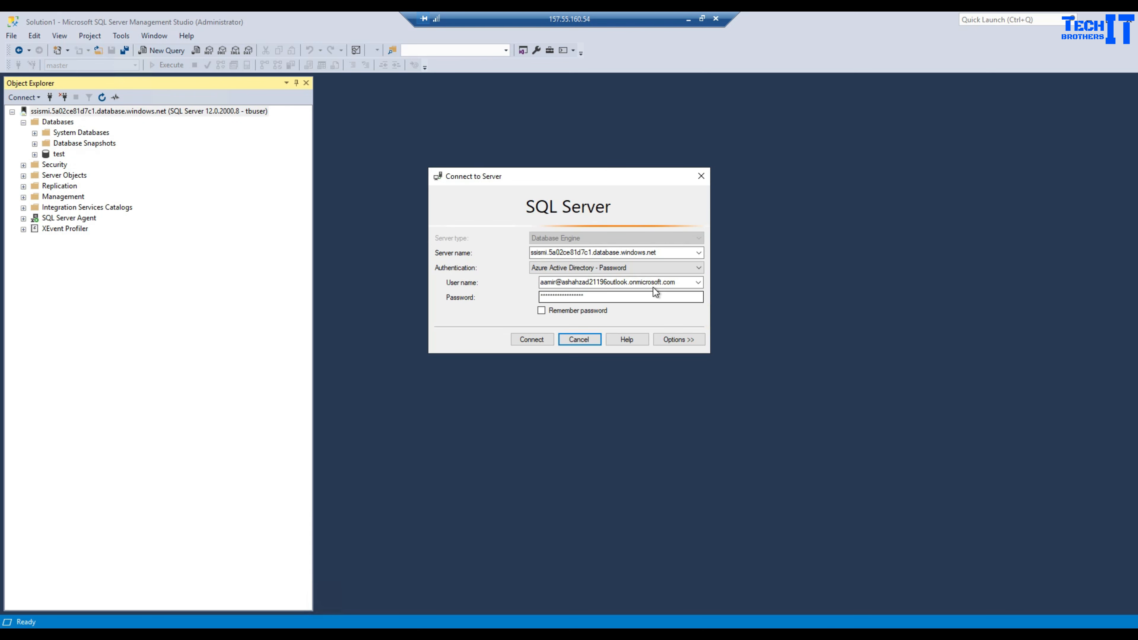
- Connect with Azure Active Directory - Universal with MFA authentication and sign in to the Microsoft account with its password
click(665, 269)
click(592, 294)
click(543, 340)
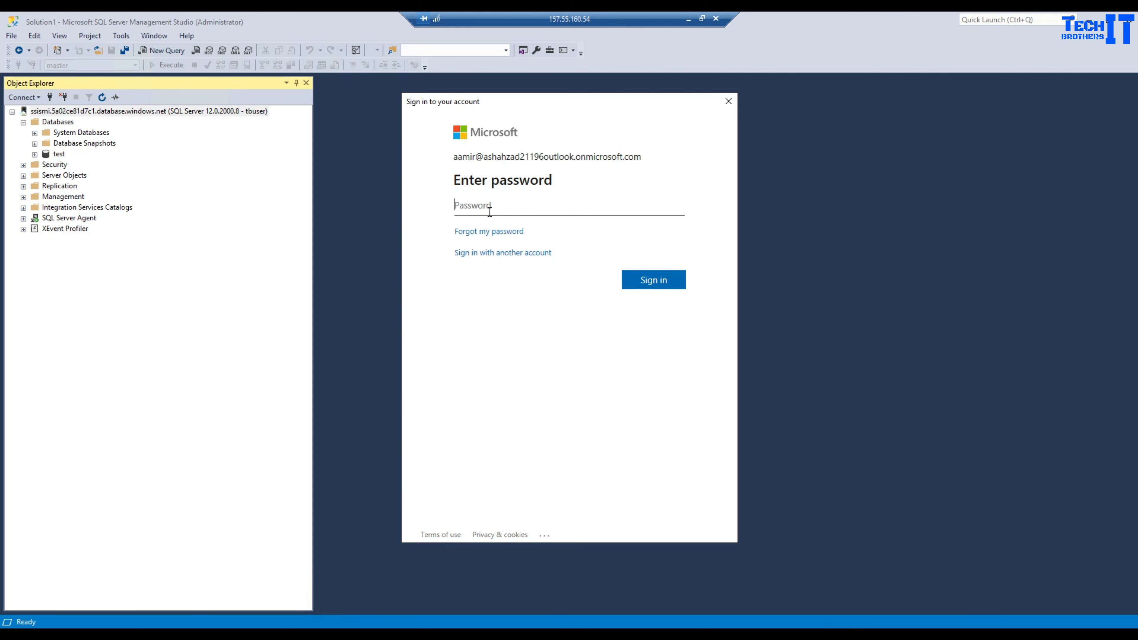
text(•••••••••••••••••)
click(651, 280)
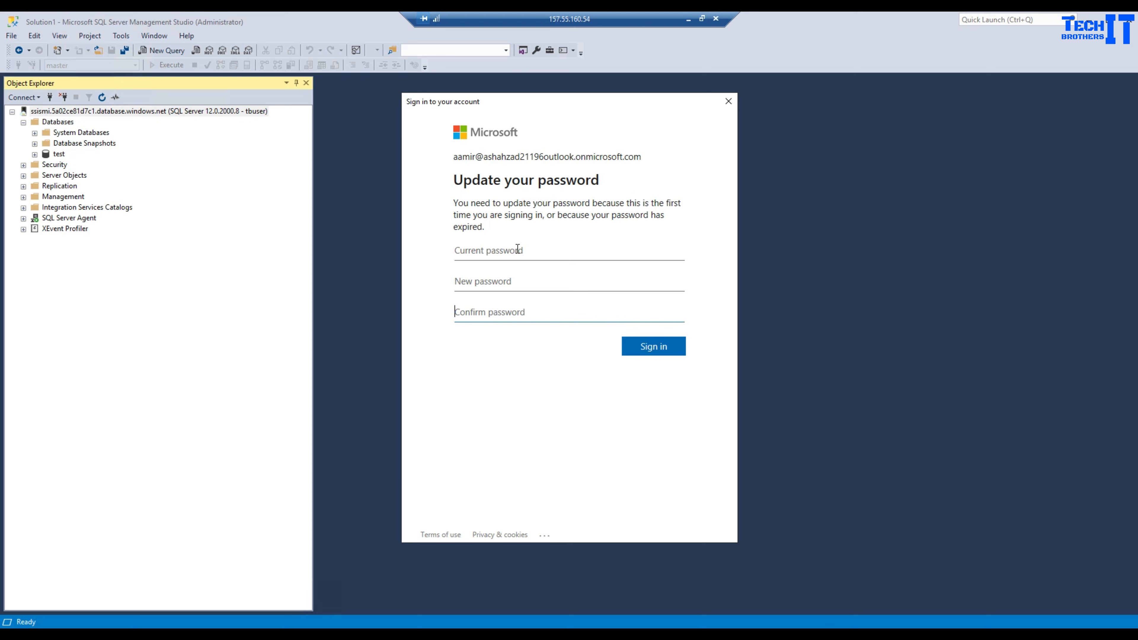
- Update the Microsoft account's password by entering the current password, the new password and its confirmation, and submit the sign-in
click(516, 248)
text(••••••••••)
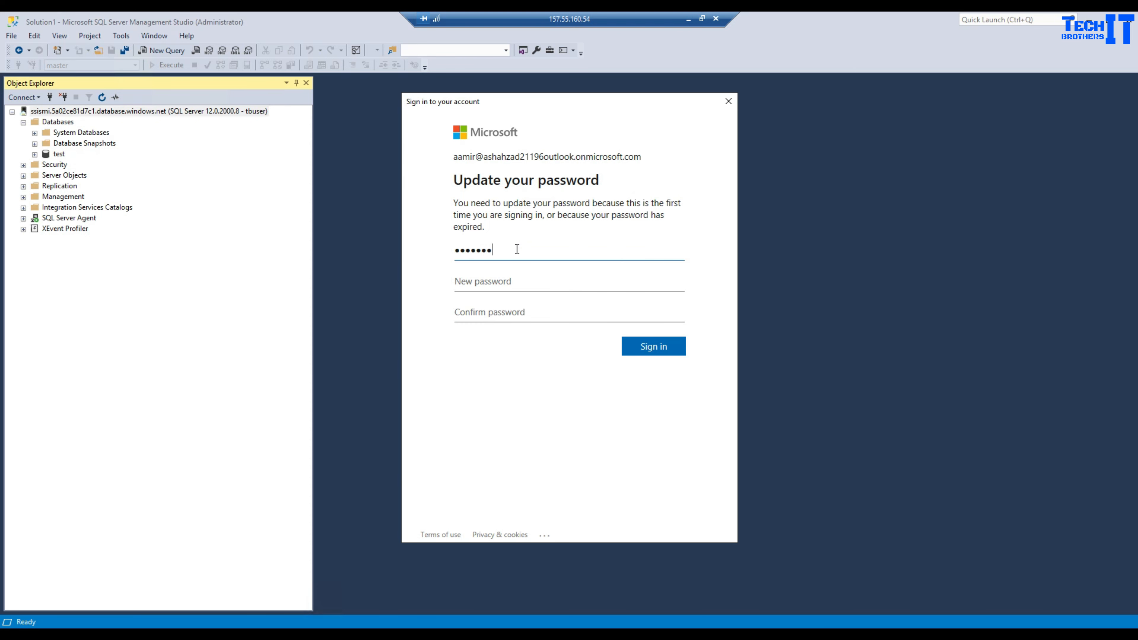
text(••••••••)
click(506, 283)
text(••)
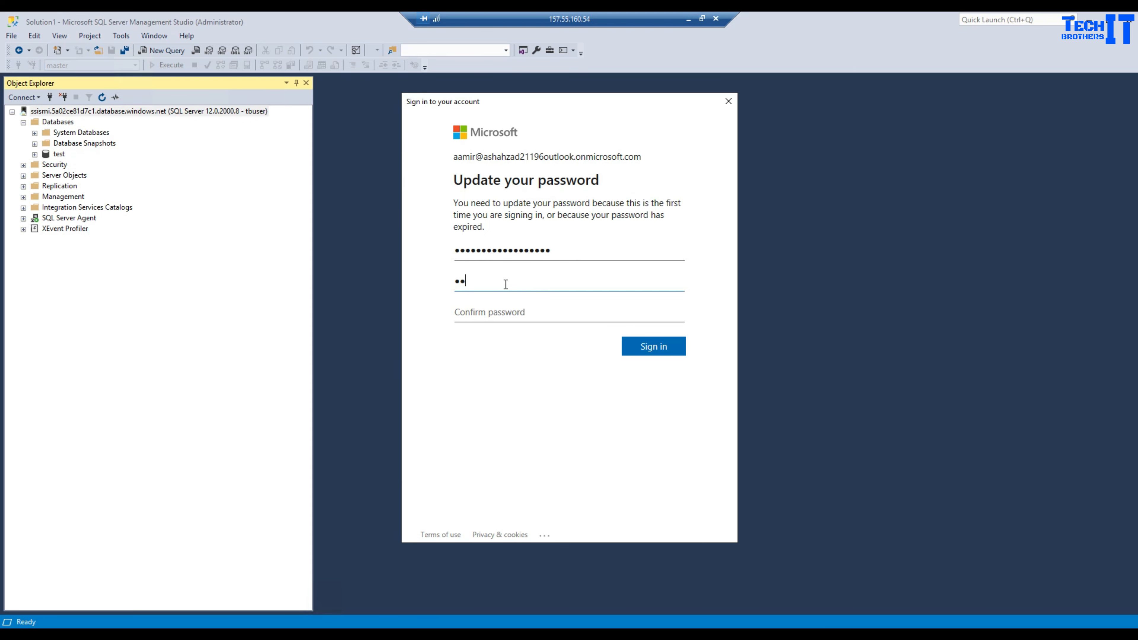
key(BackSpace)
key(BackSpace)
text(•••••••••)
click(513, 306)
text(••)
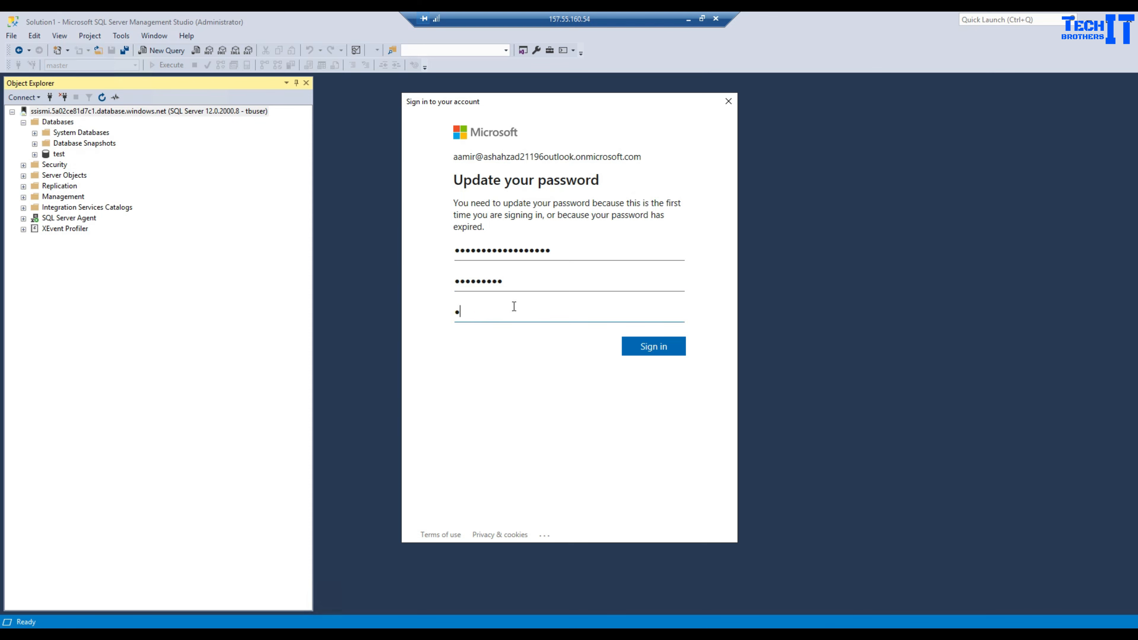
text(•••••••)
click(644, 344)
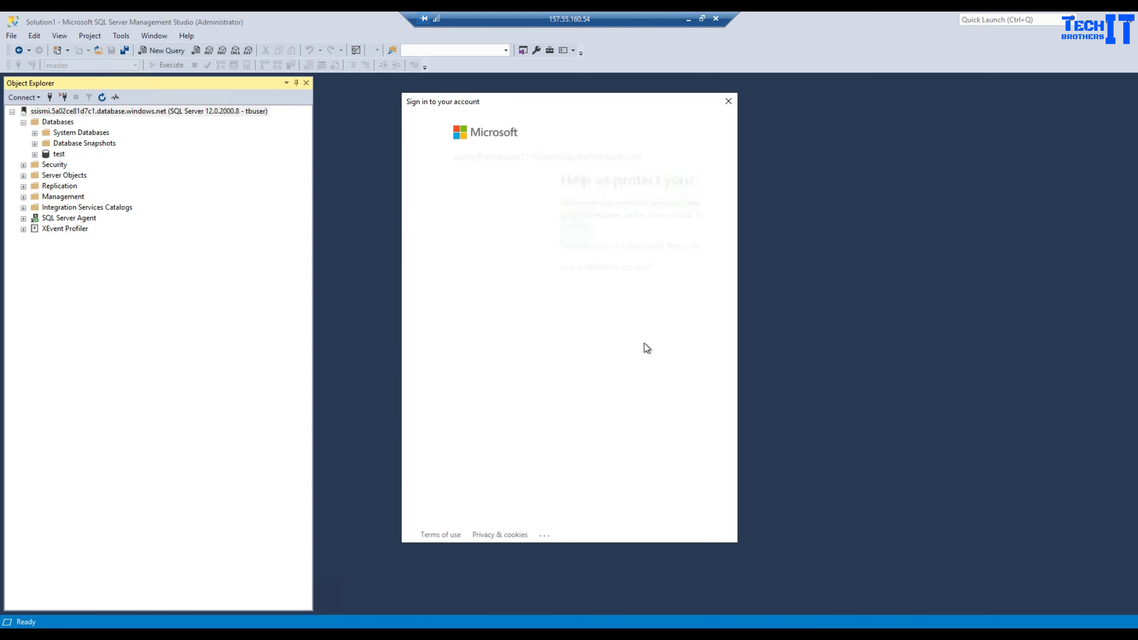
- Finish the Microsoft sign-in past the account protection prompt, and collapse the SQL login connection so the Azure AD connection can be inspected
click(536, 246)
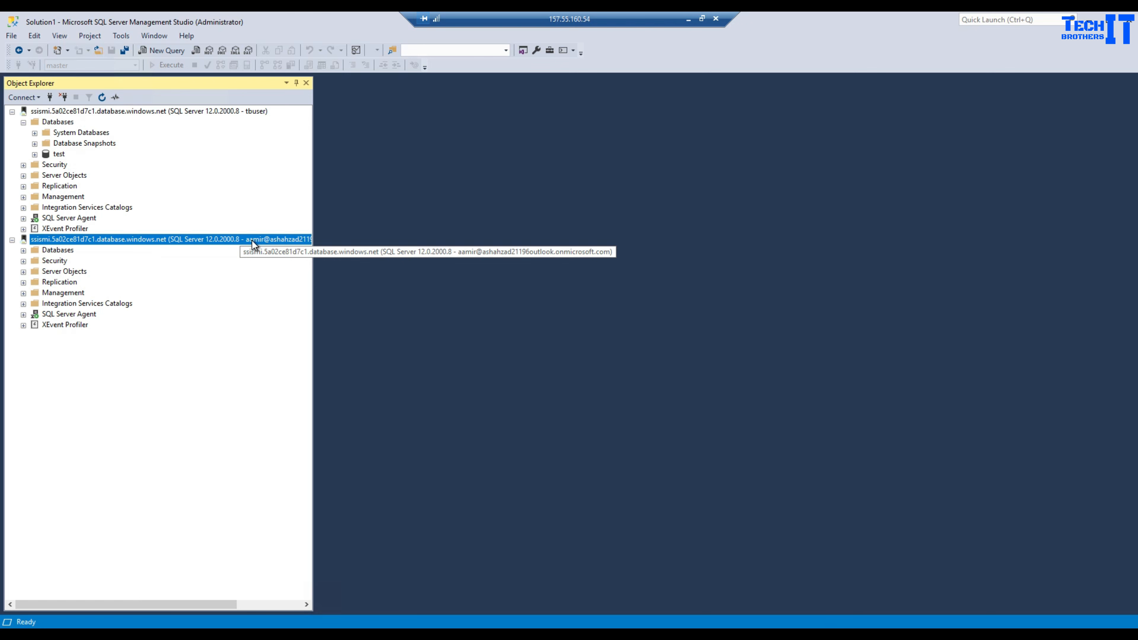
click(12, 112)
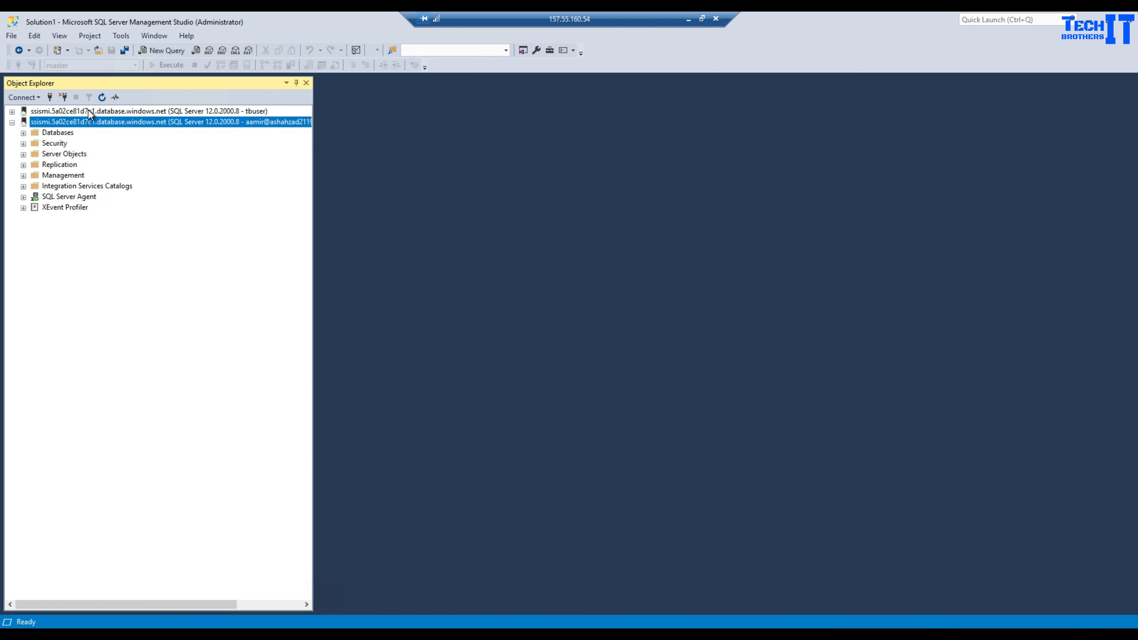
click(89, 111)
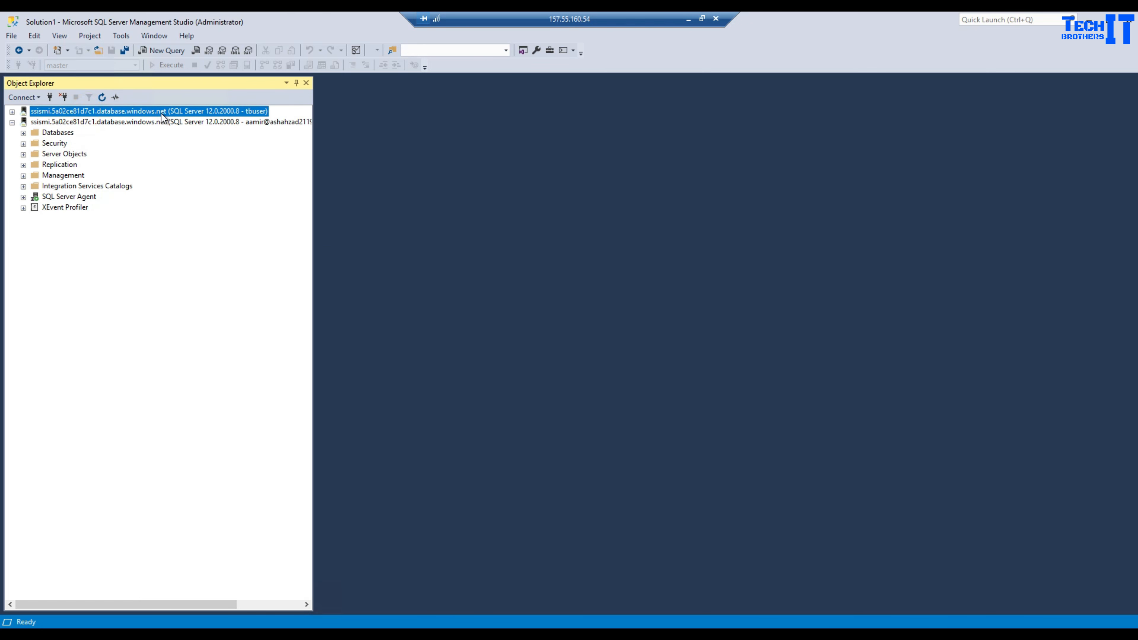
click(168, 122)
click(12, 122)
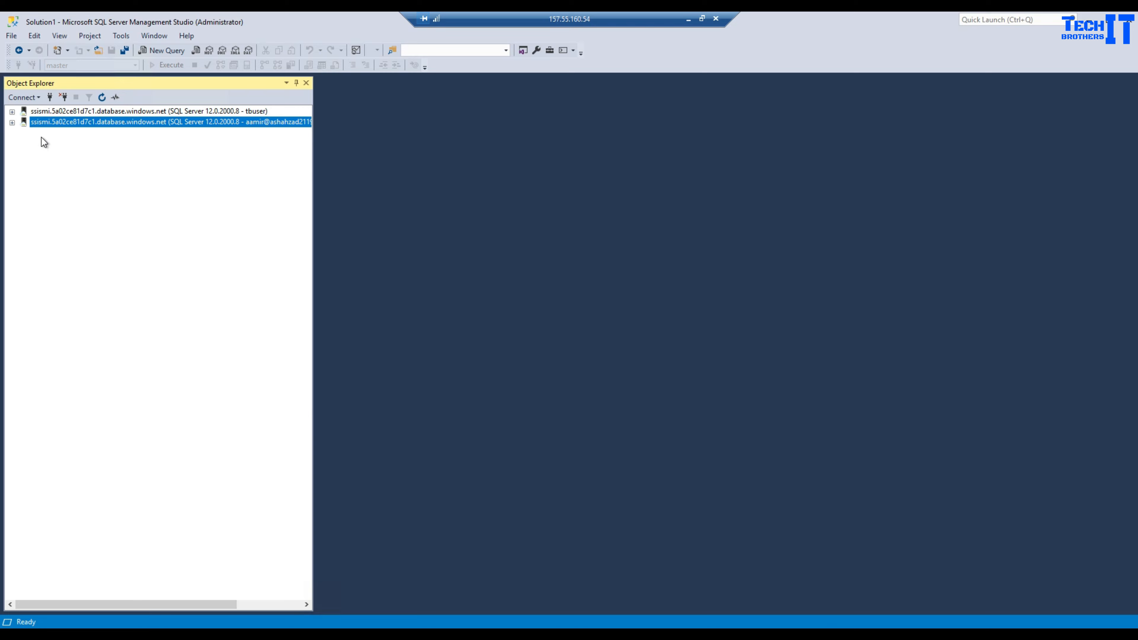
click(12, 122)
click(54, 132)
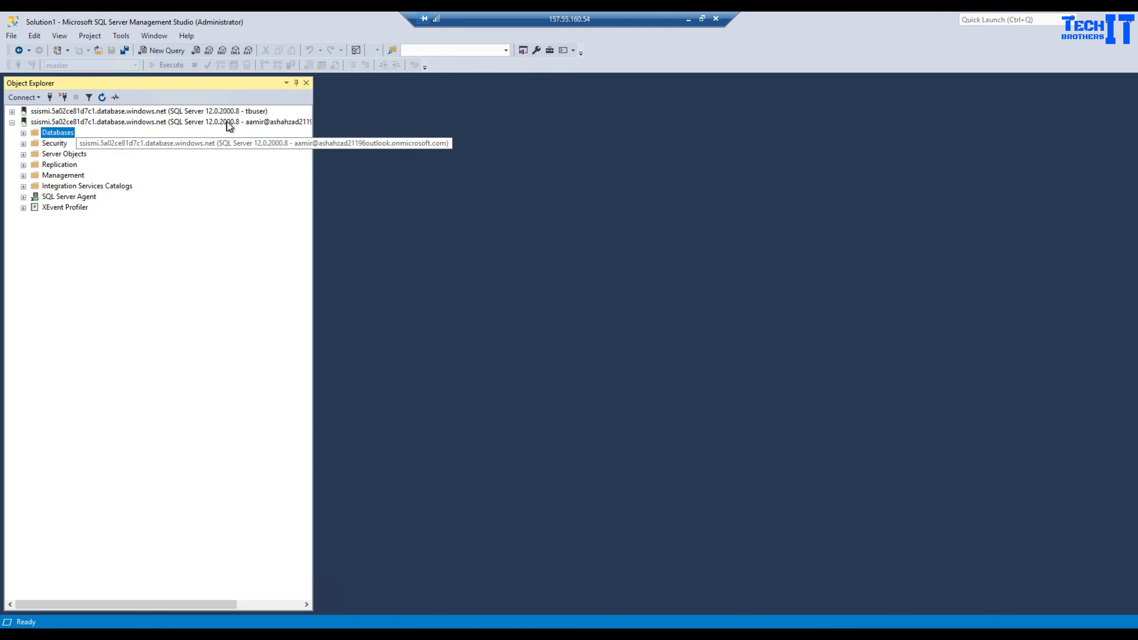
click(247, 122)
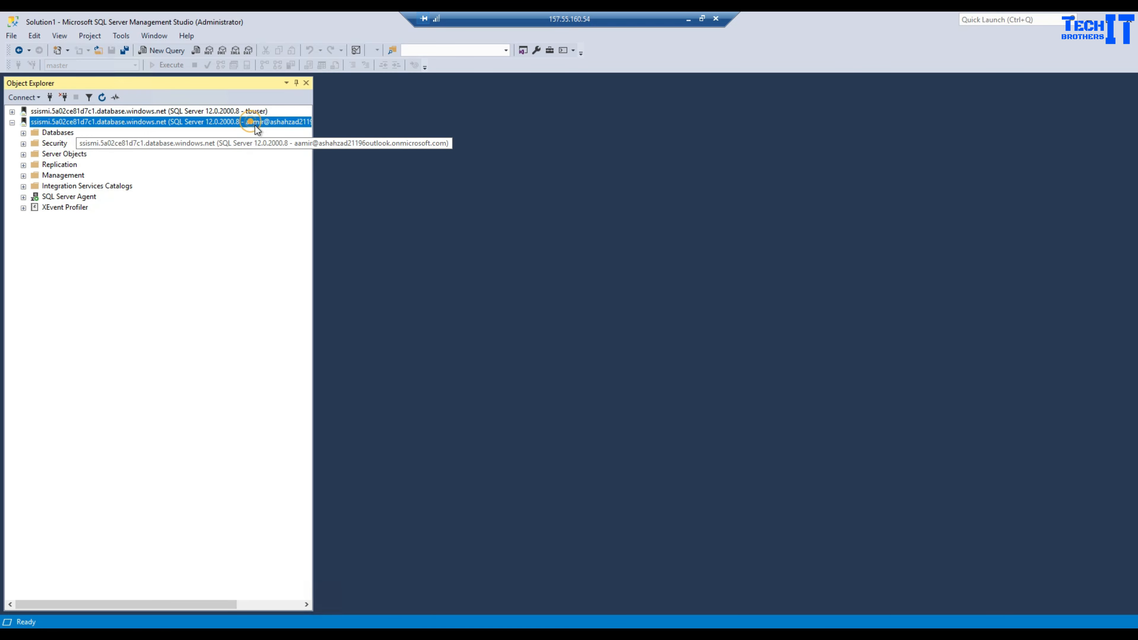
- Expand Databases and System Databases under the Azure AD connection and select the master database
double_click(50, 133)
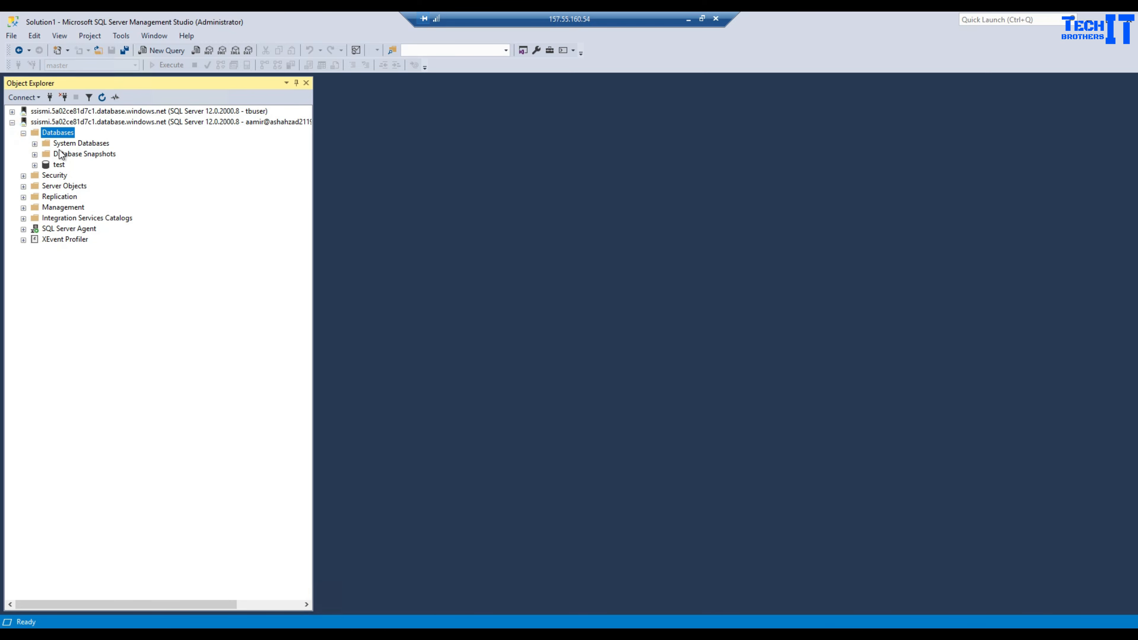
click(43, 145)
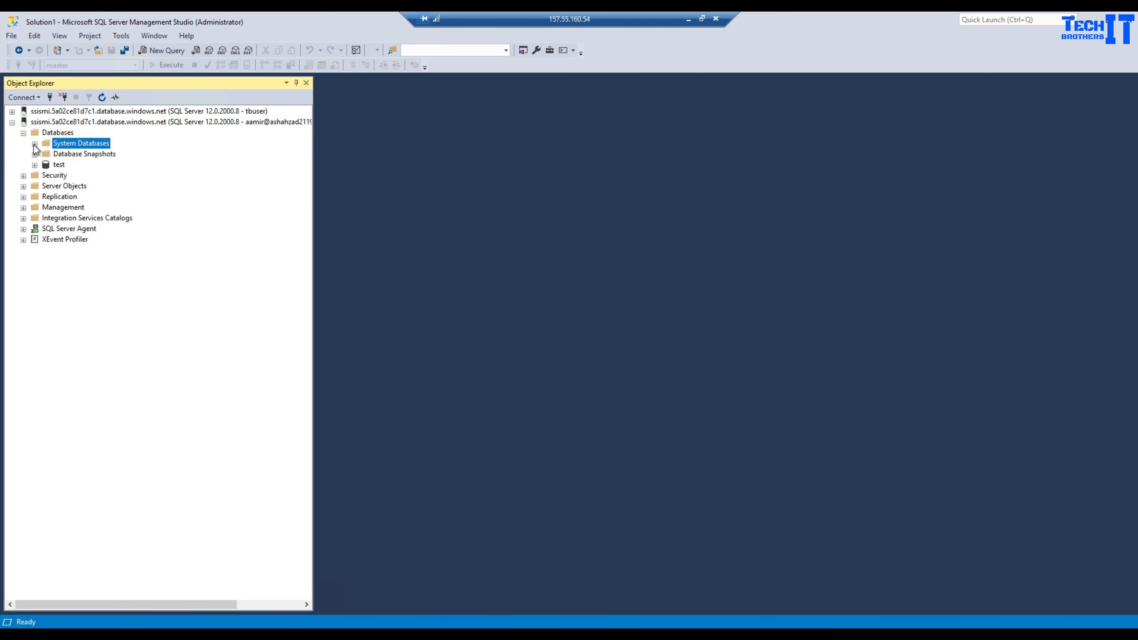
click(34, 145)
click(80, 155)
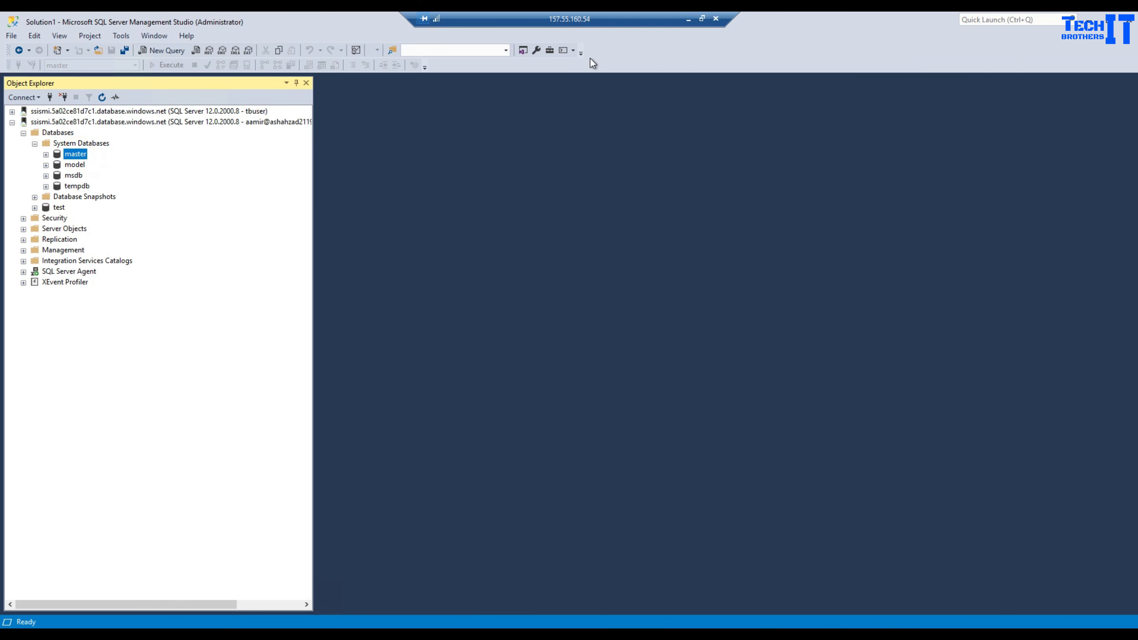
- Copy the managed identity T-SQL script from the Microsoft documentation and paste it into a new query on the master database
click(689, 20)
click(185, 22)
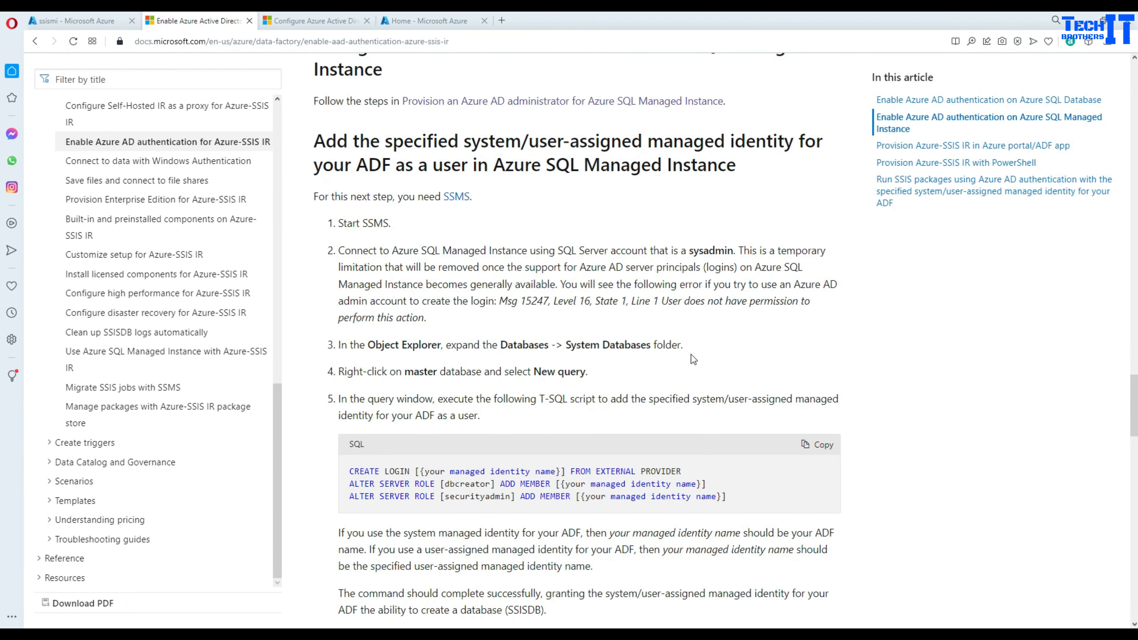
click(821, 446)
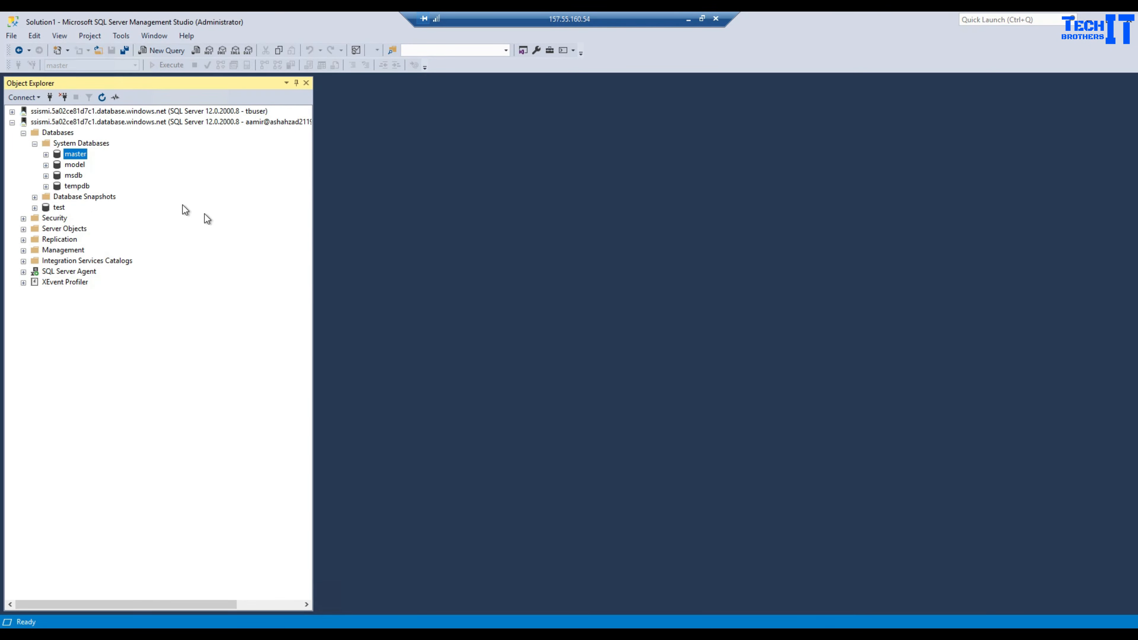
click(167, 50)
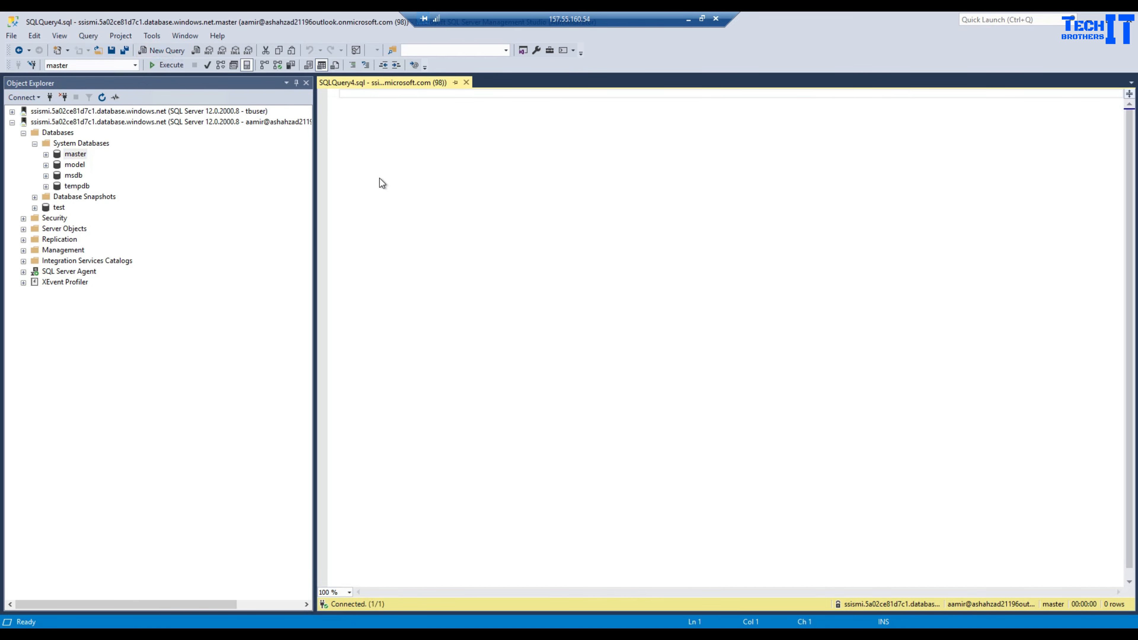
key(ctrl+v)
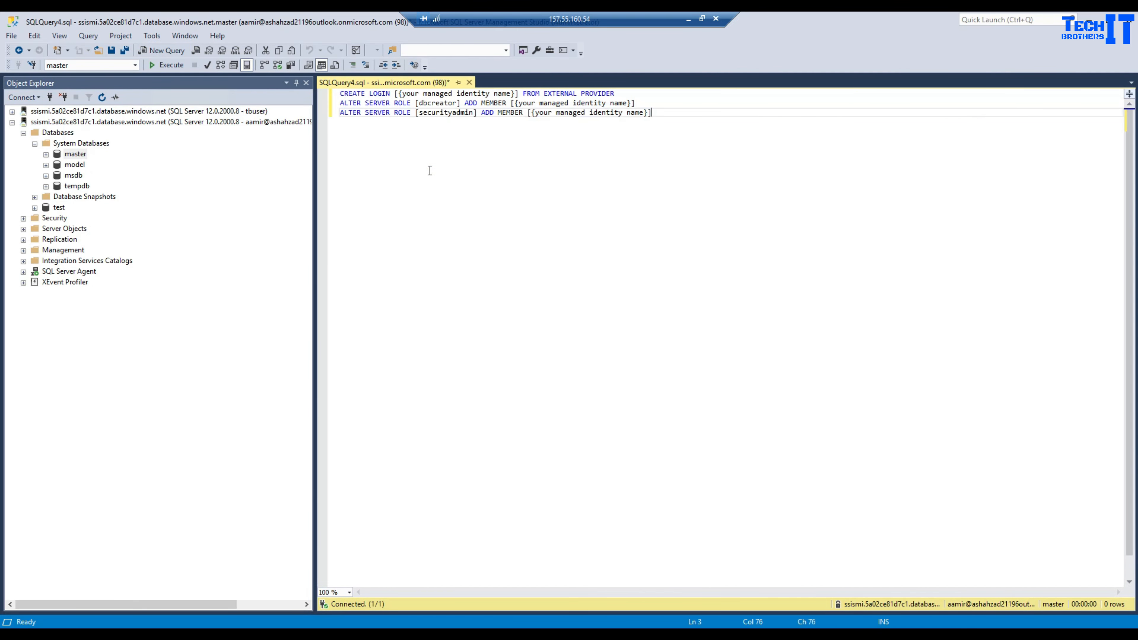
scroll(430, 171, up, 3)
drag(584, 95, 426, 95)
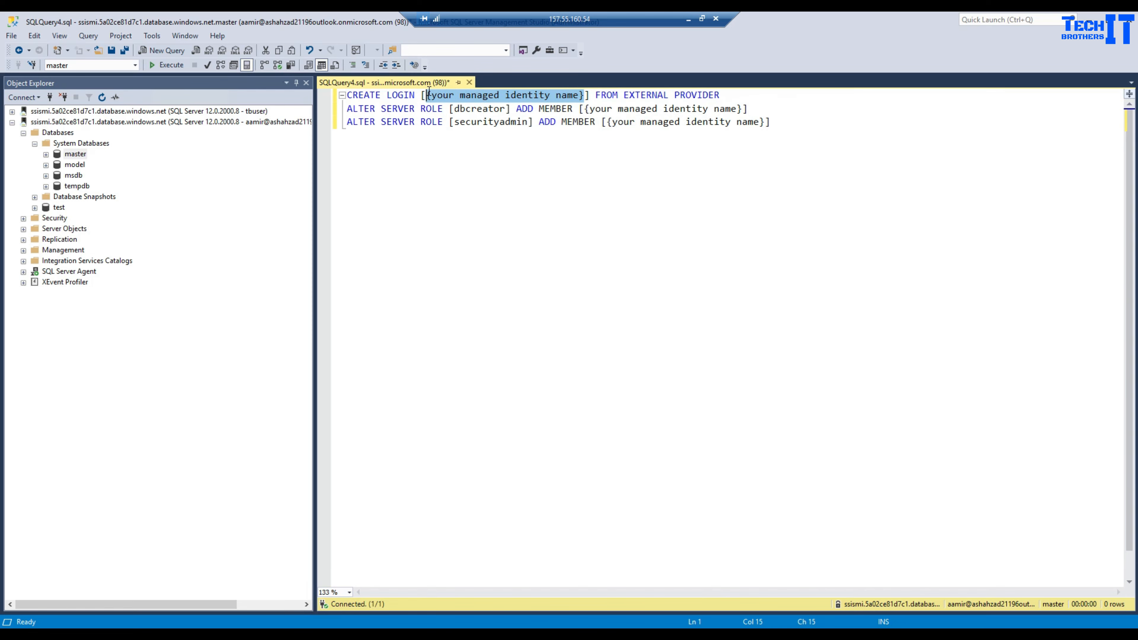
- Switch to the Azure portal in the browser, open Data factories and start creating a new data factory
click(689, 21)
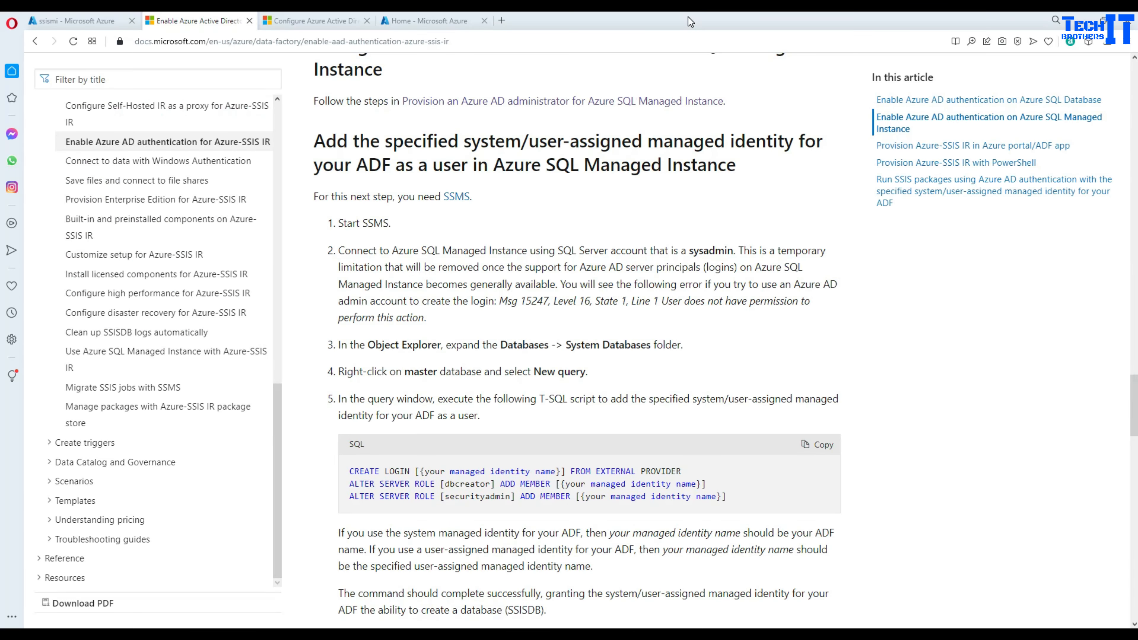
click(93, 23)
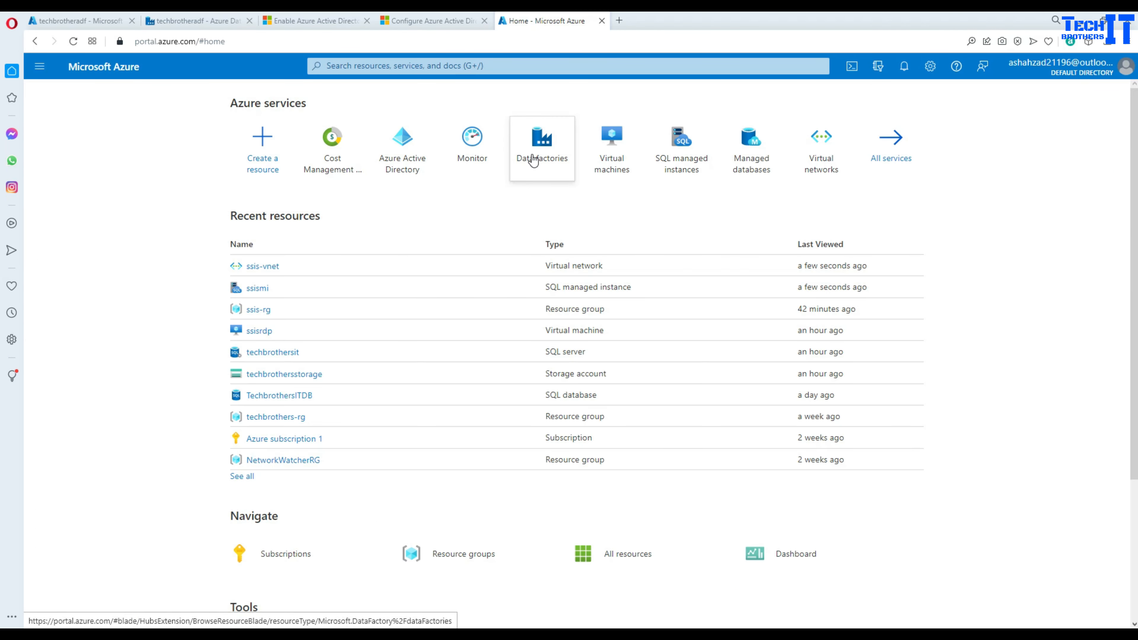
click(533, 159)
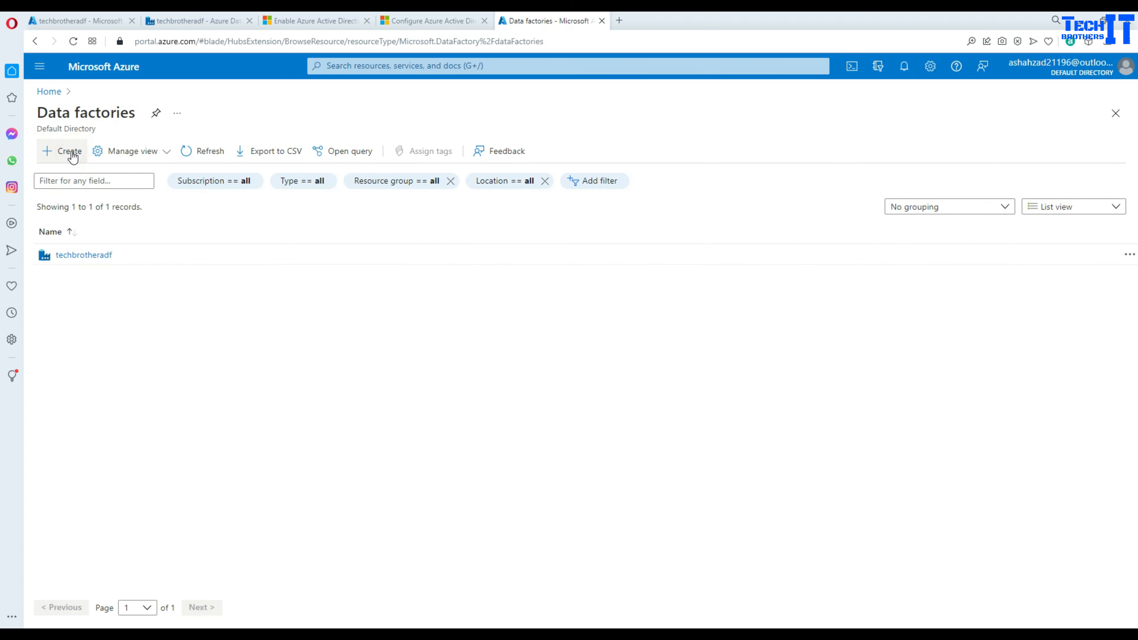
click(73, 152)
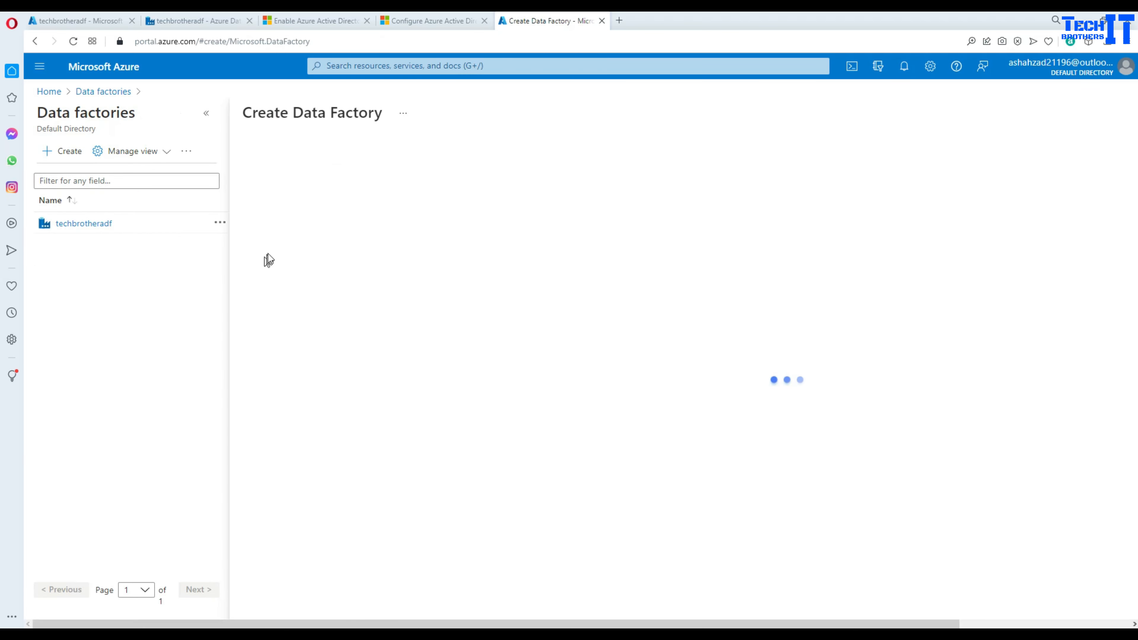
- Set the data factory's resource group to ssis-rg, its region to North Central US and its name to aamiradftest
click(466, 272)
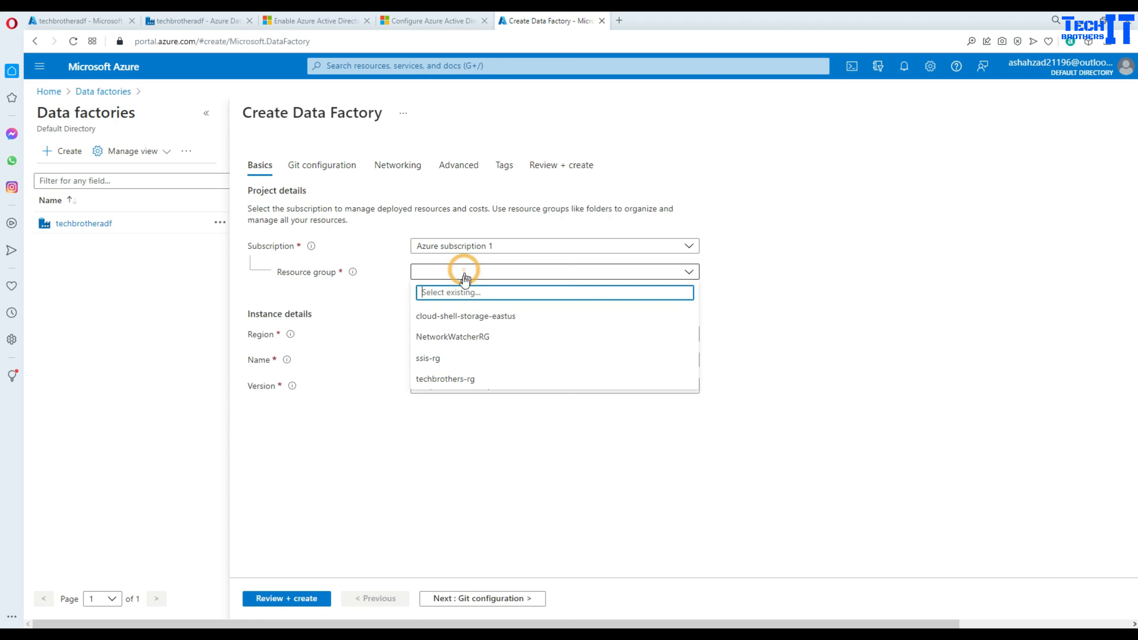
click(439, 362)
click(463, 338)
click(447, 426)
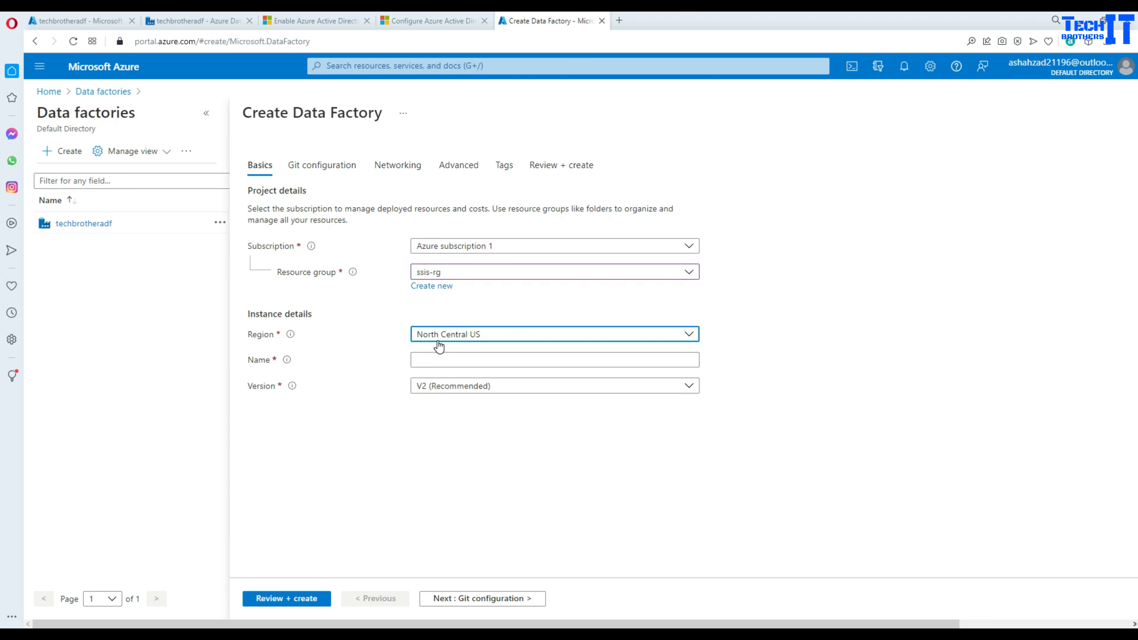
click(456, 362)
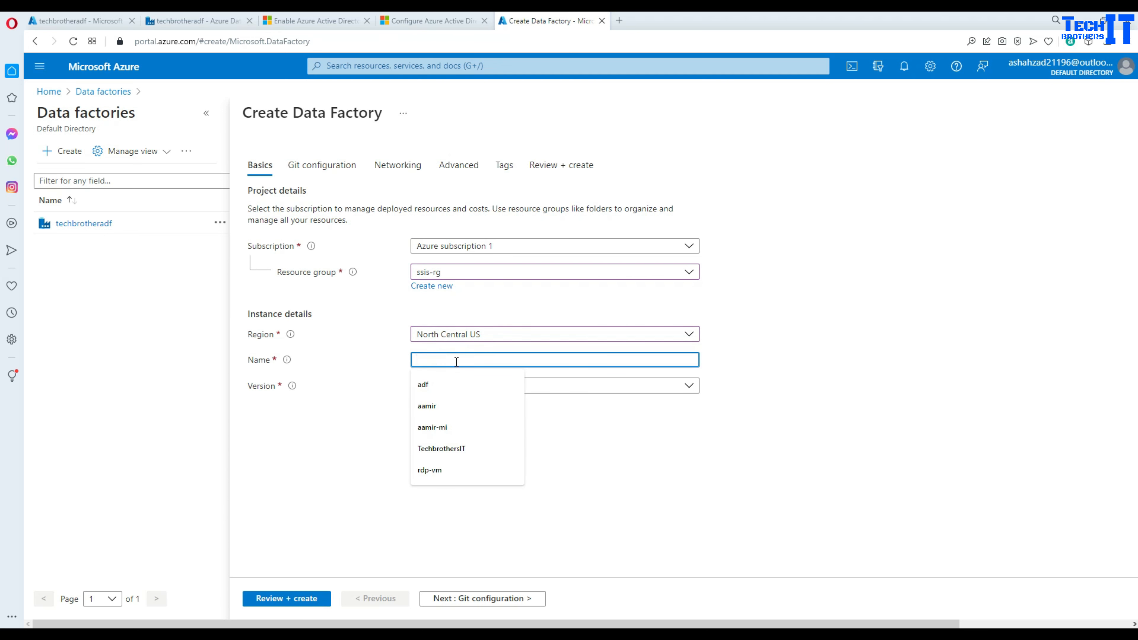
text(aamiradftest)
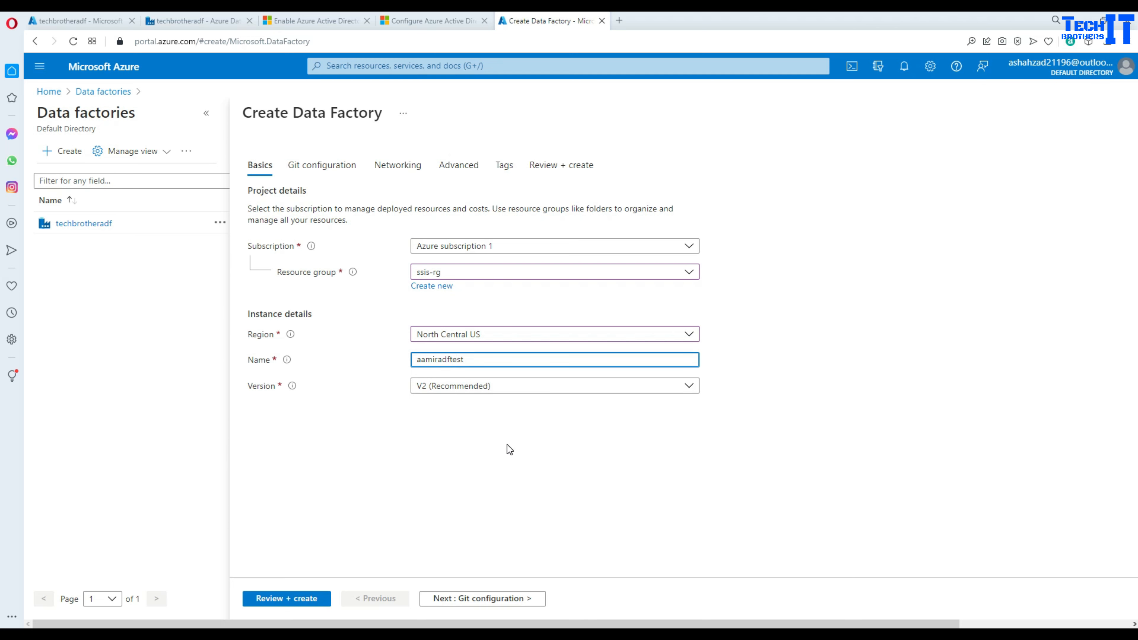
- Choose to configure Git later, and leave the managed virtual network disabled for the default AutoResolveIntegrationRuntime
click(296, 173)
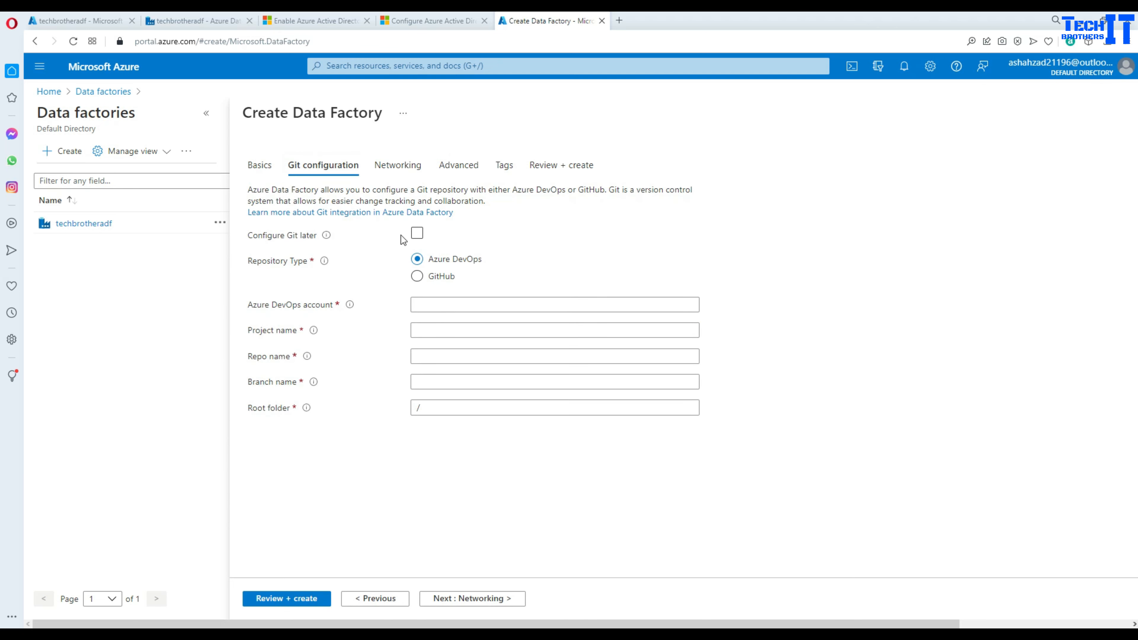
click(417, 235)
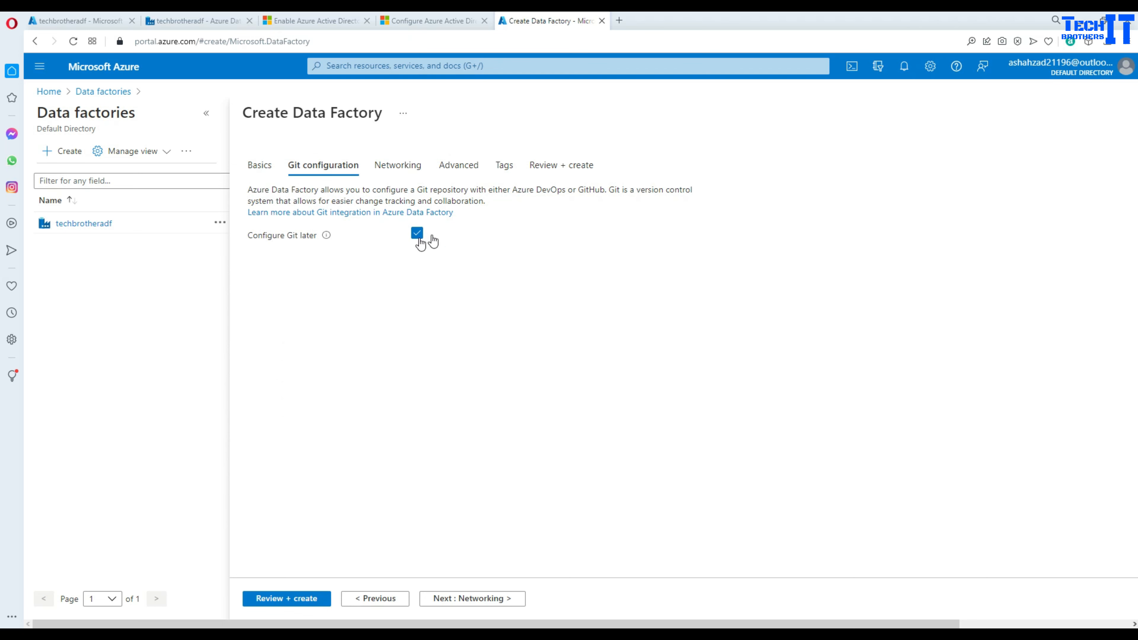
click(398, 167)
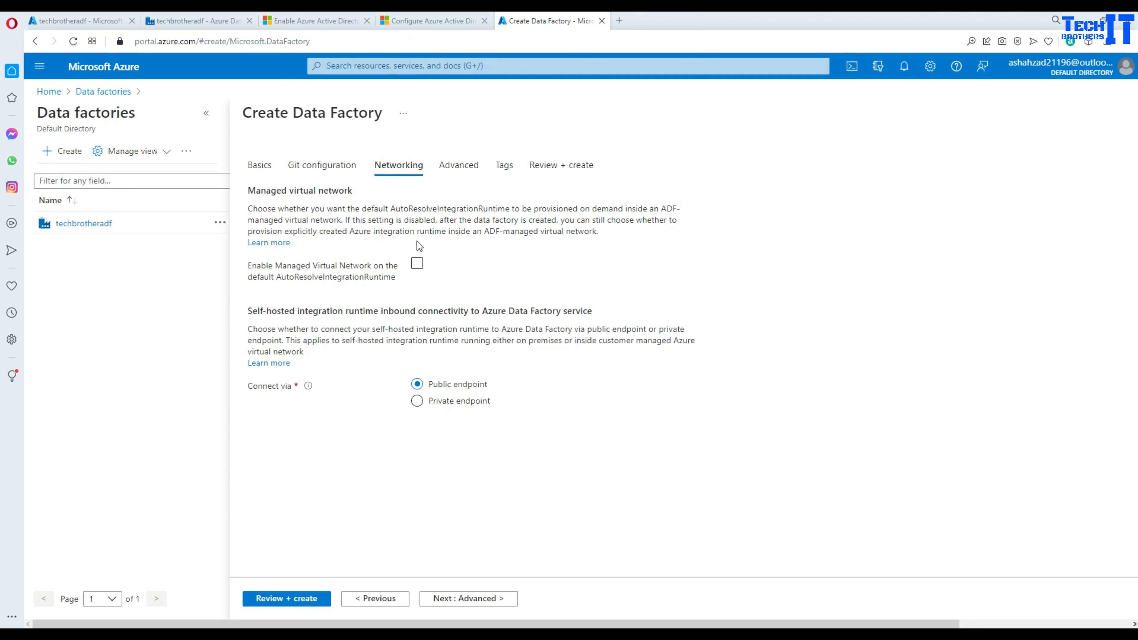
click(417, 268)
click(417, 263)
- Review and create the data factory, and open the deployed resource before returning to the portal home
click(291, 599)
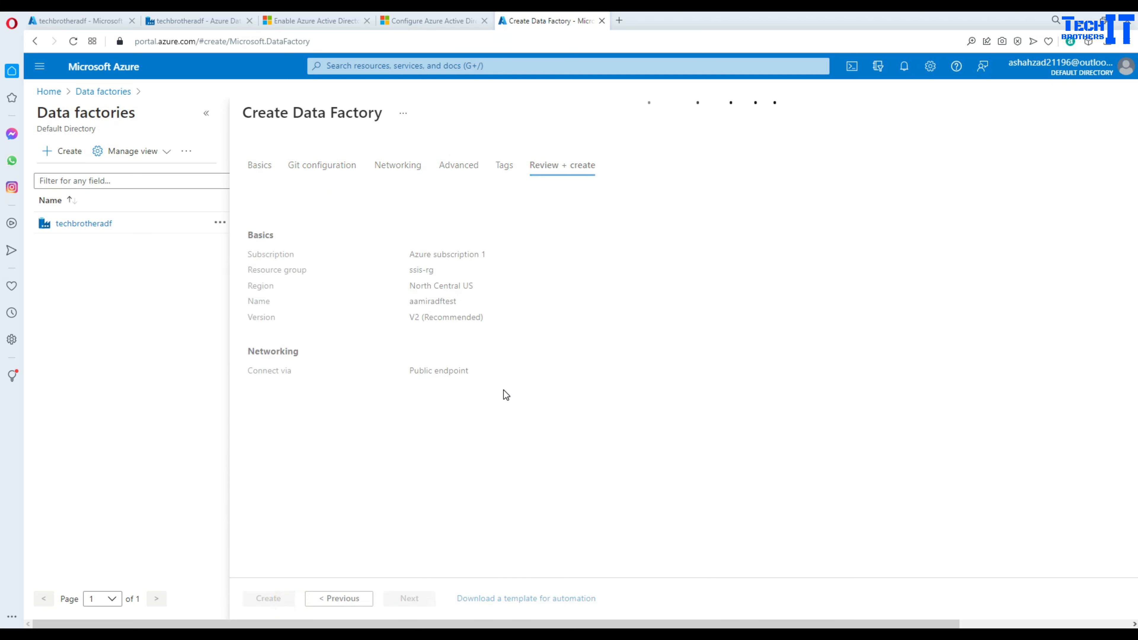
click(268, 599)
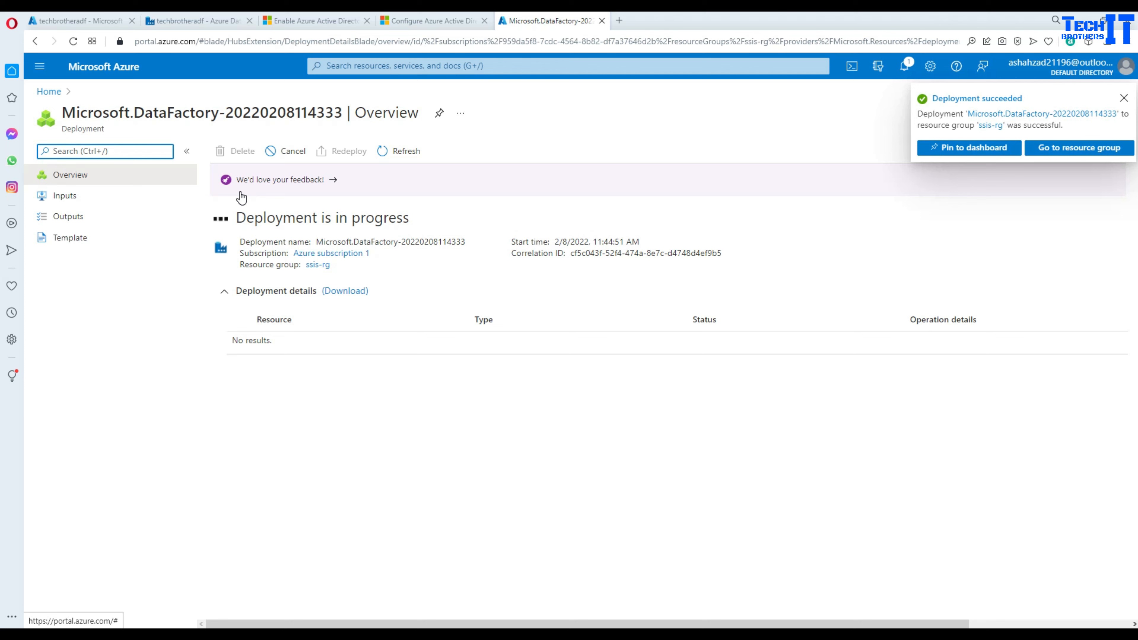
click(292, 344)
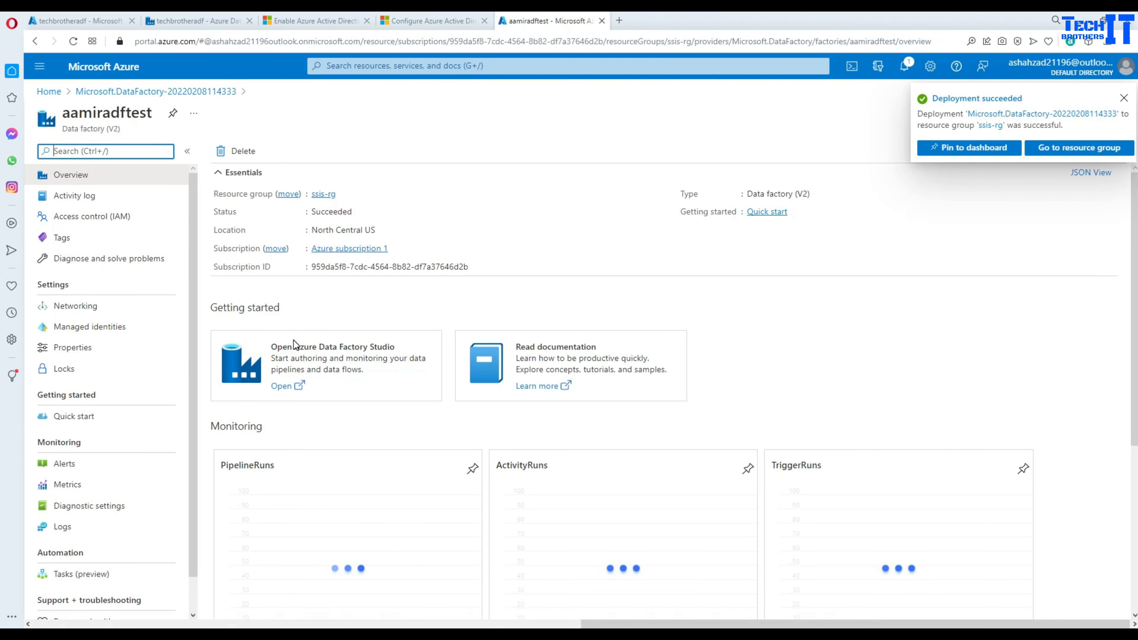
click(49, 91)
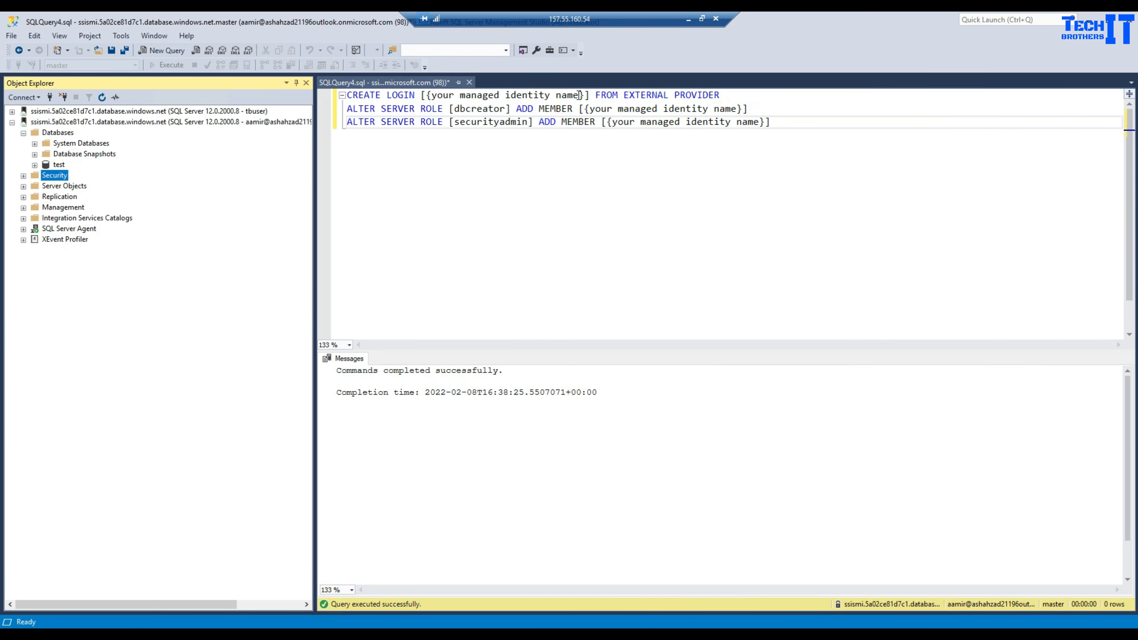
- Replace the managed identity placeholder with aamiradftest in the CREATE LOGIN statement and both ALTER SERVER ROLE statements of the SSMS query
drag(585, 95, 425, 95)
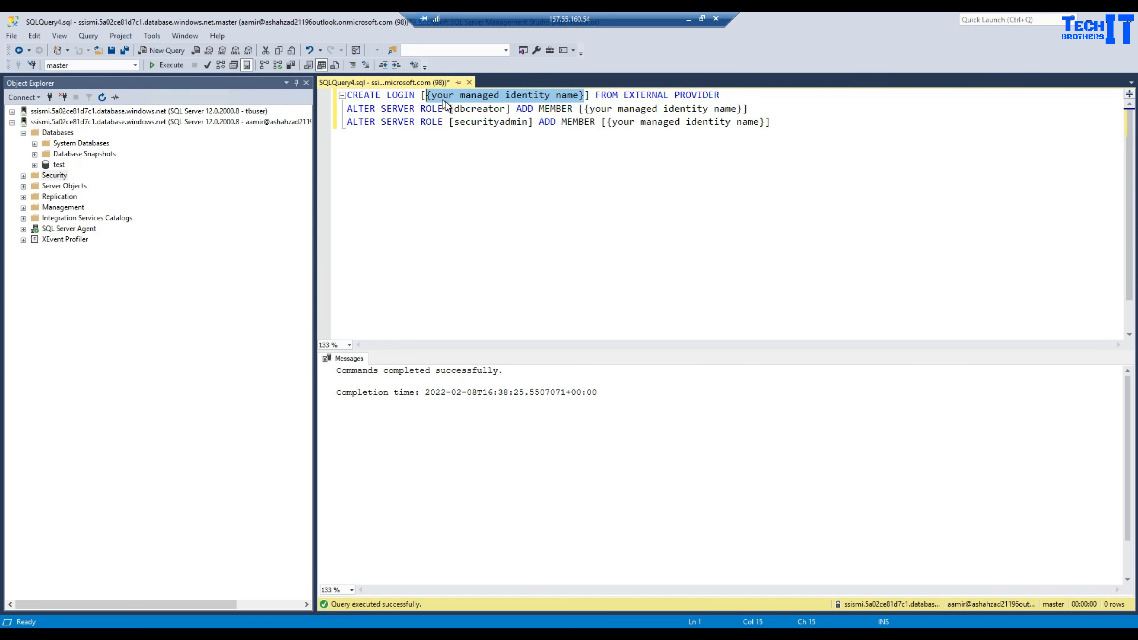
text(aamiradfte)
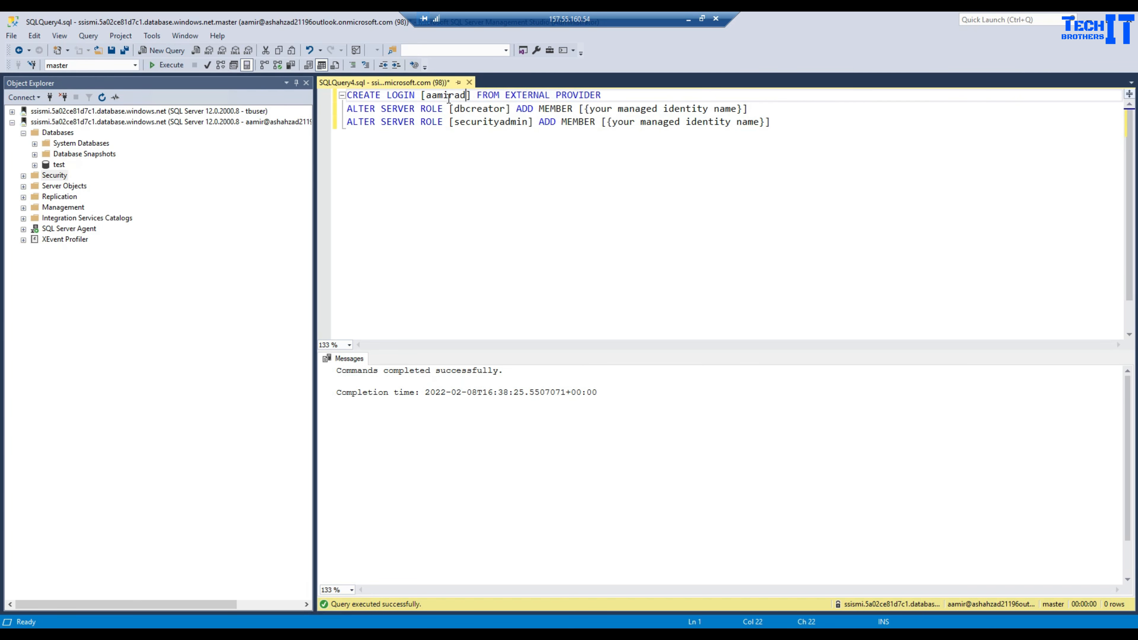
text(st)
double_click(449, 96)
key(ctrl+c)
drag(742, 109, 585, 109)
key(ctrl+v)
drag(765, 122, 606, 122)
key(ctrl+v)
- Widen Object Explorer to check the Azure AD connection's account, and execute the CREATE LOGIN statement for aamiradftest
drag(315, 269, 368, 269)
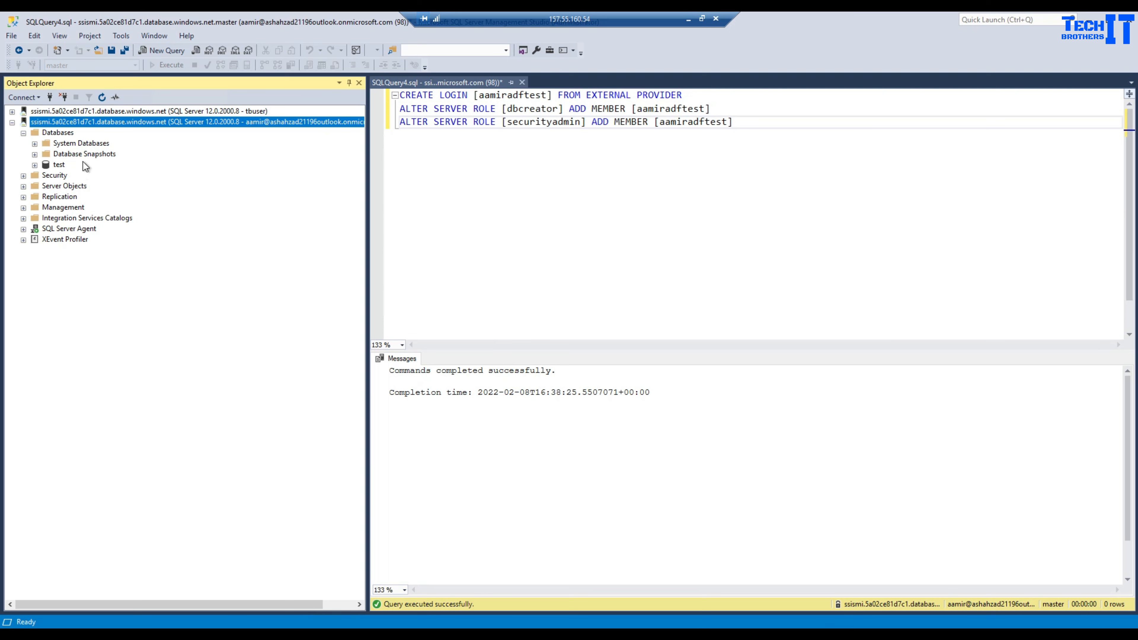
click(252, 111)
click(242, 122)
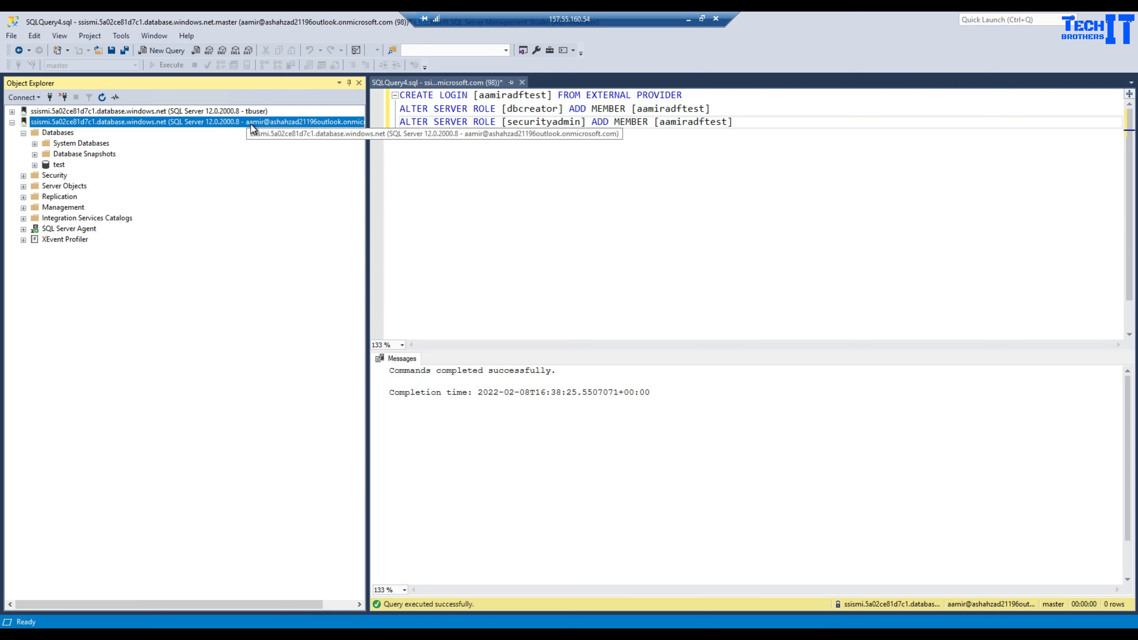
drag(681, 95, 399, 95)
click(170, 65)
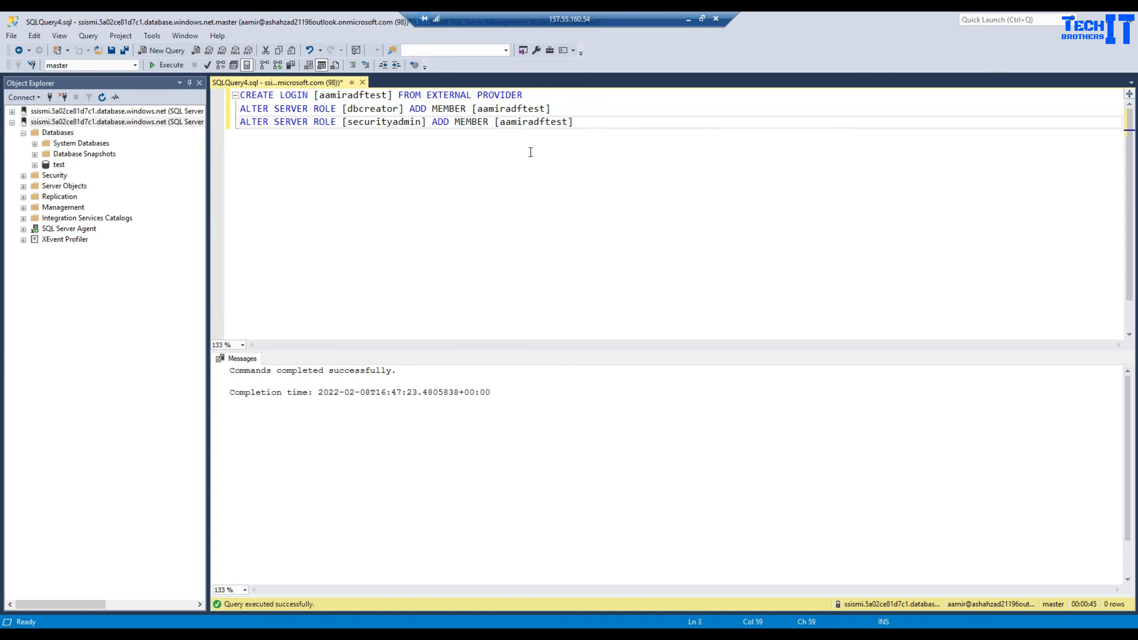
- Expand Security and Logins under the Azure AD connection and refresh the list to check for the aamiradftest login
click(23, 175)
click(64, 185)
click(102, 97)
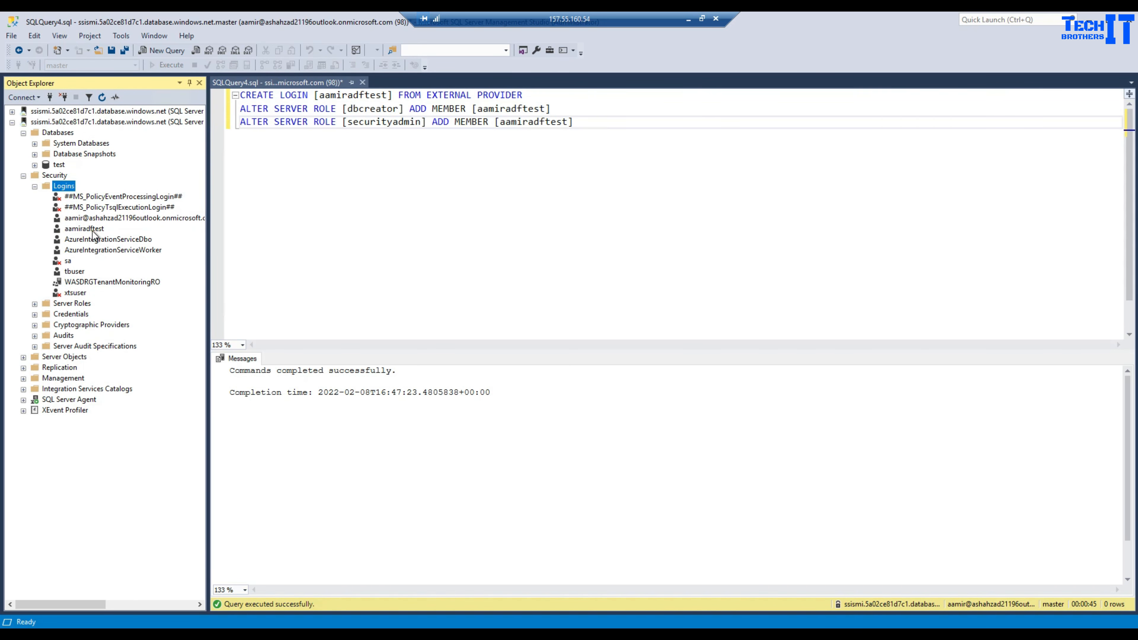
- Execute the dbcreator and securityadmin ALTER SERVER ROLE statements for aamiradftest, and check the login's properties
click(91, 233)
drag(574, 122, 240, 108)
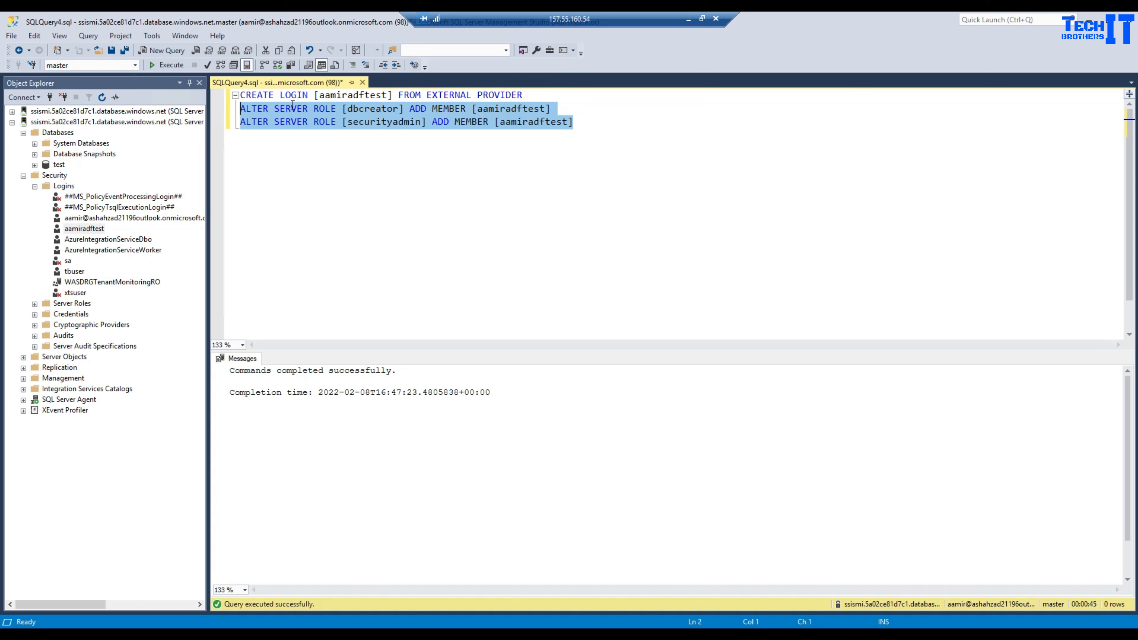
click(183, 66)
double_click(78, 230)
click(749, 501)
click(370, 96)
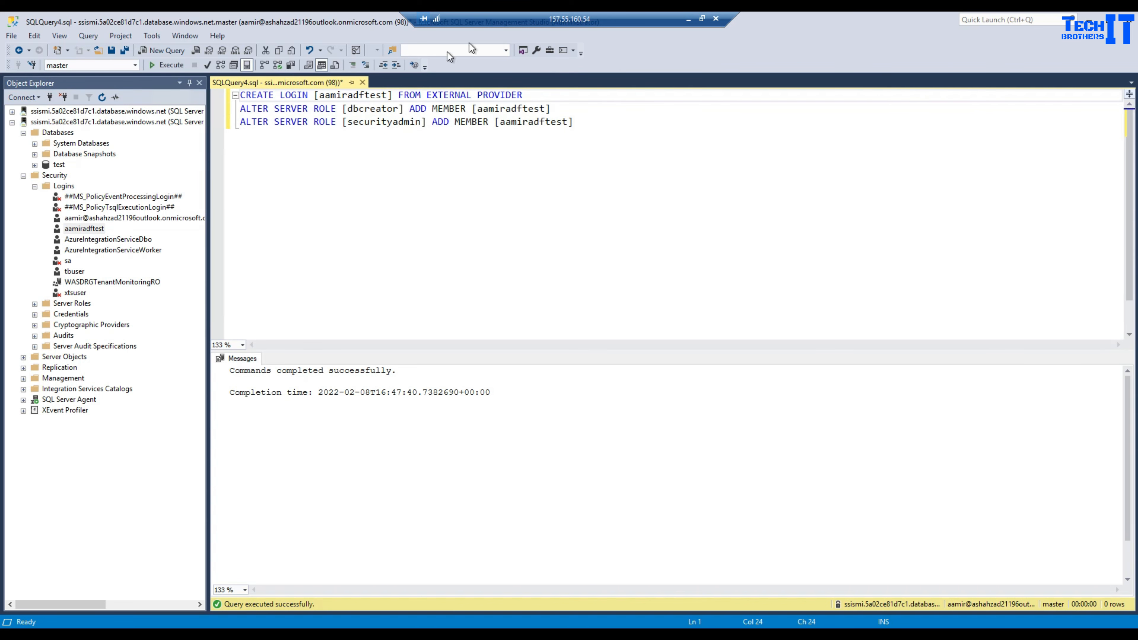
- Switch to the aamiradftest Data Factory Studio in the browser and start setting up a new Azure-SSIS integration runtime
click(688, 20)
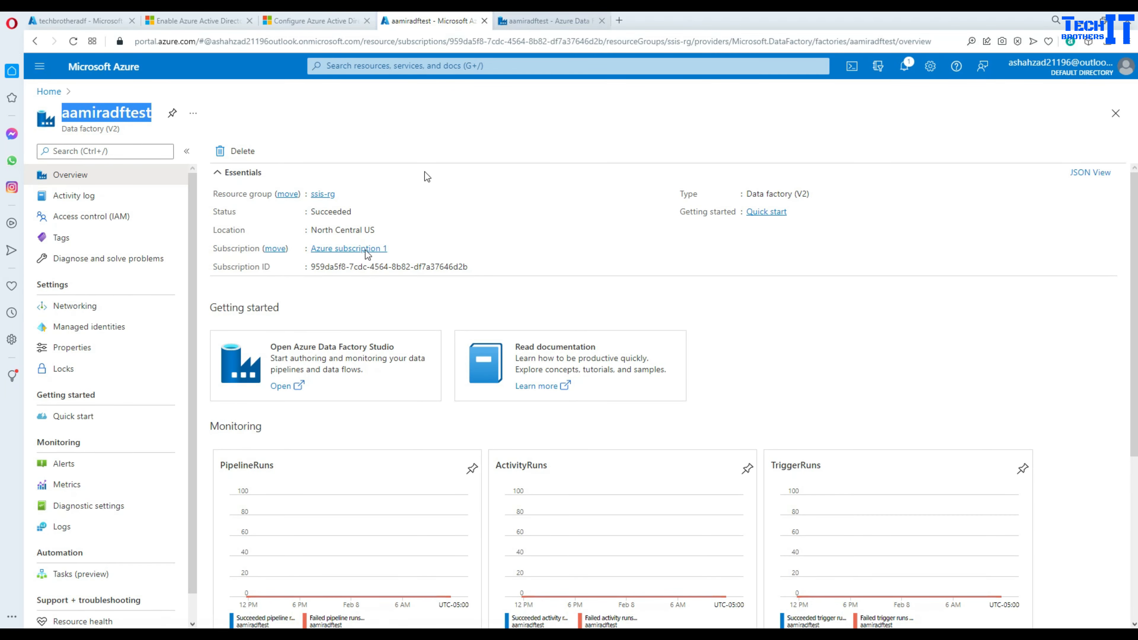
click(537, 21)
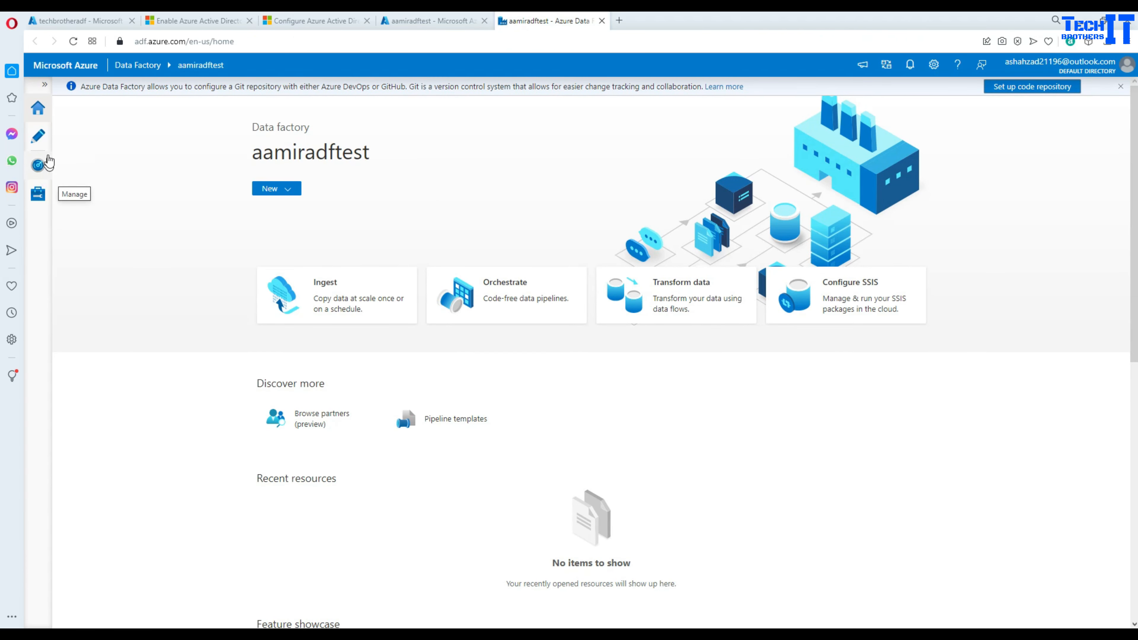
click(40, 193)
click(111, 165)
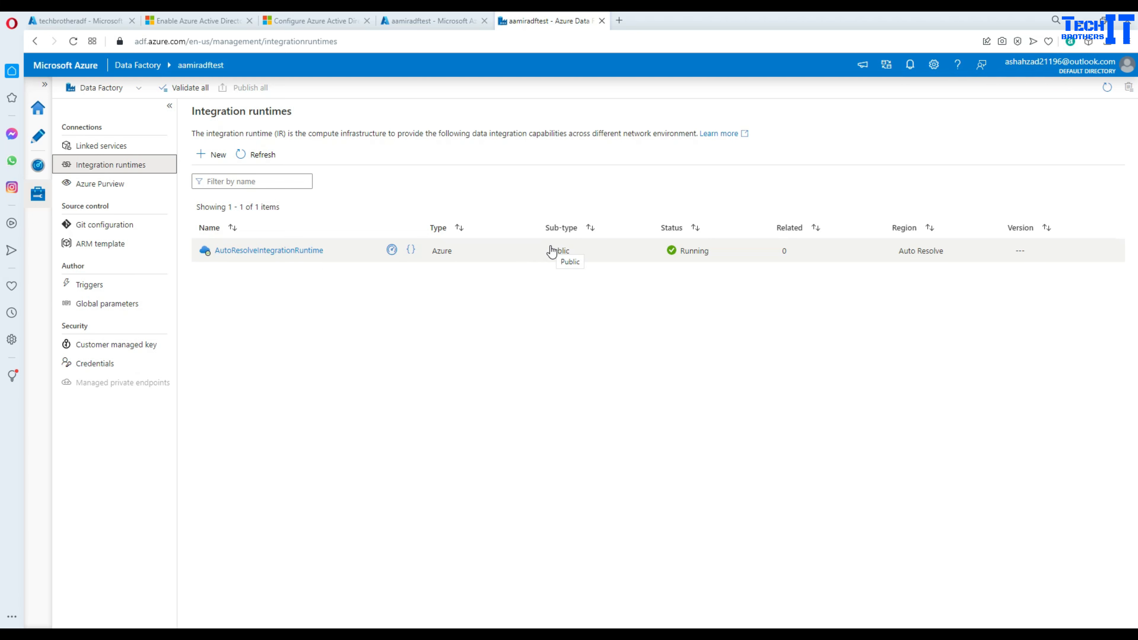
click(215, 155)
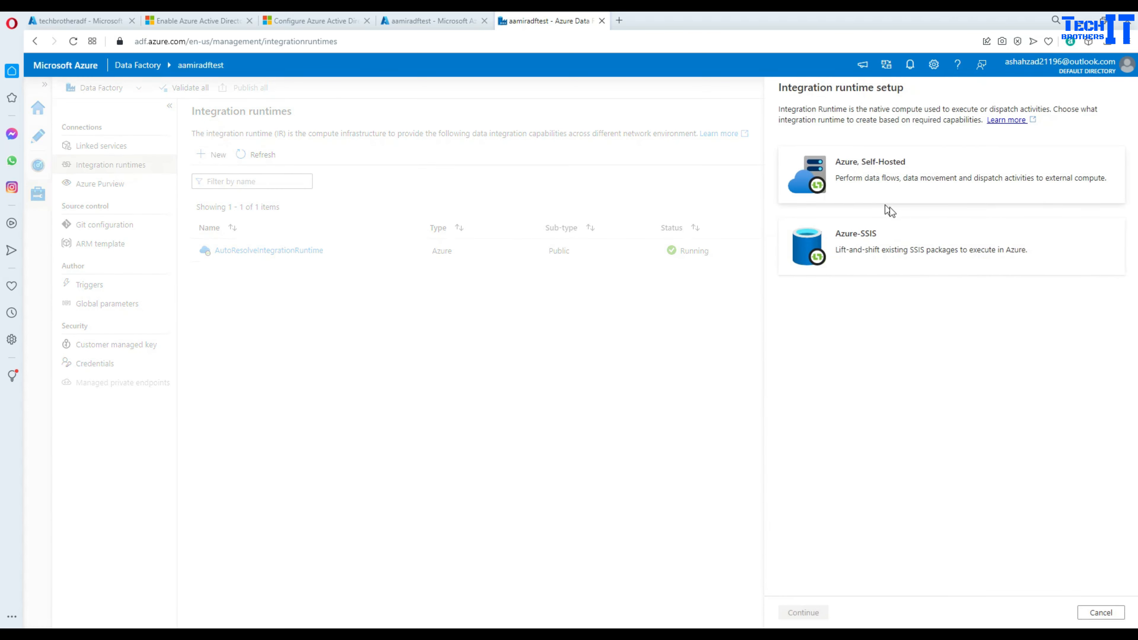
click(851, 242)
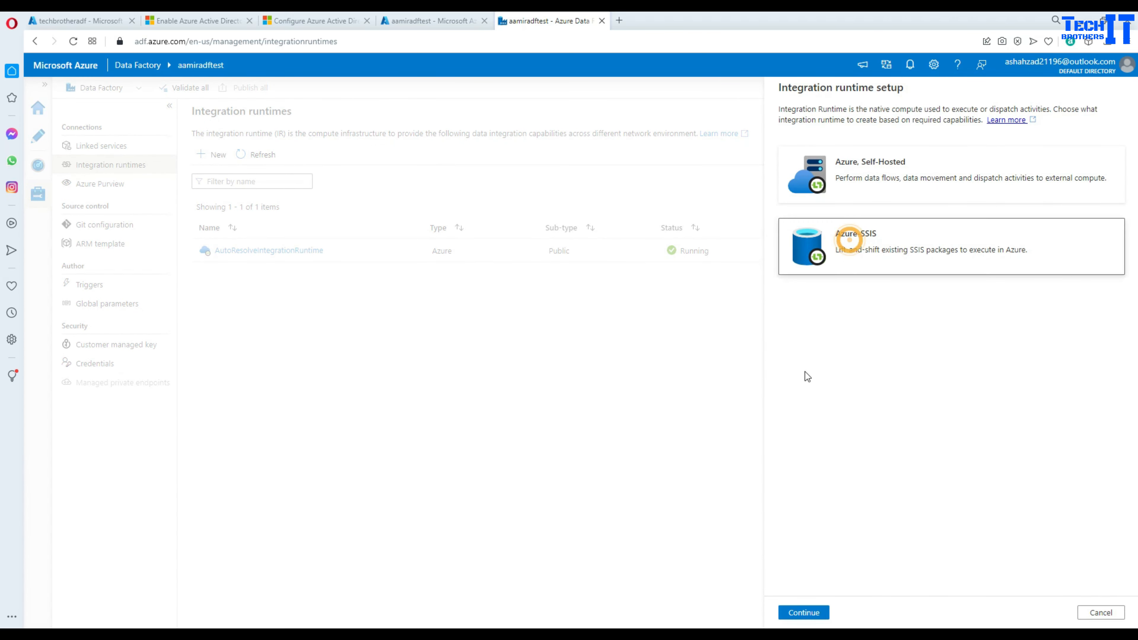
click(804, 612)
- Name the integration runtime ssisir, select its node size, and reduce the node number to the minimum before continuing to the deployment settings
double_click(861, 135)
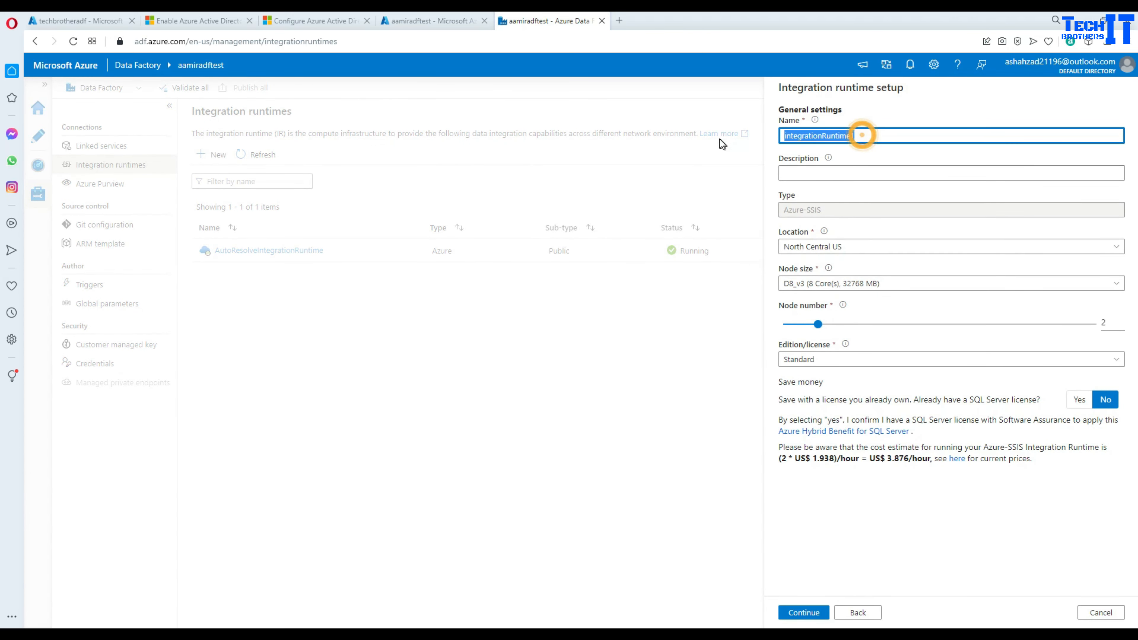
text(ssisir)
click(952, 283)
click(833, 301)
drag(818, 324, 783, 324)
click(807, 612)
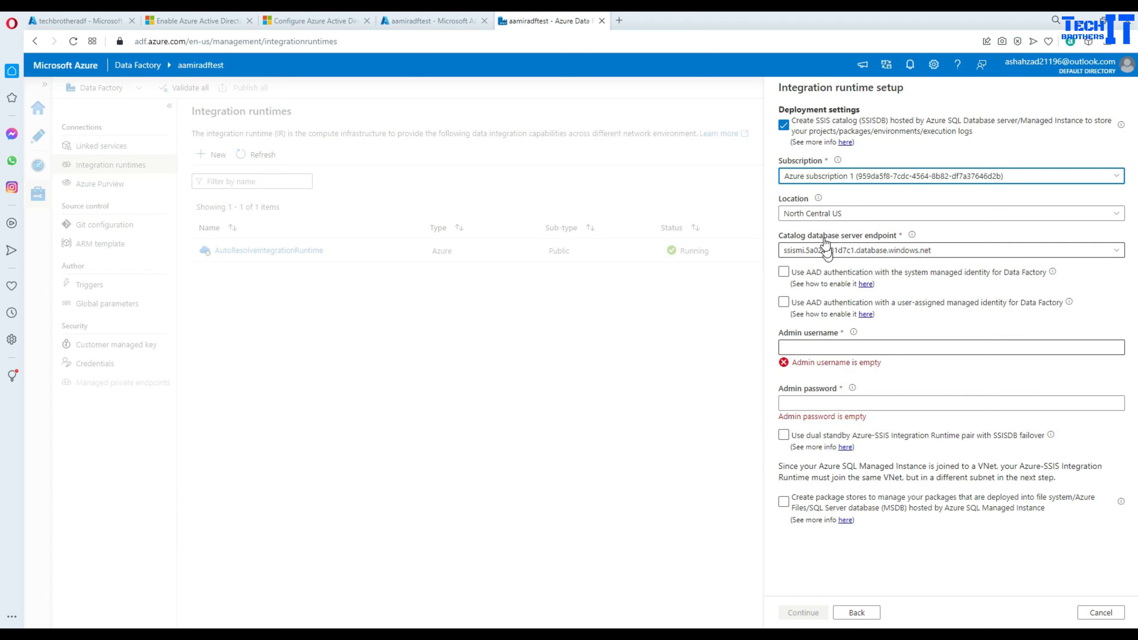
- Choose Azure subscription 1 and North Central US for the SSIS catalog, and enable AAD authentication with the system managed identity for Data Factory
click(843, 179)
click(845, 197)
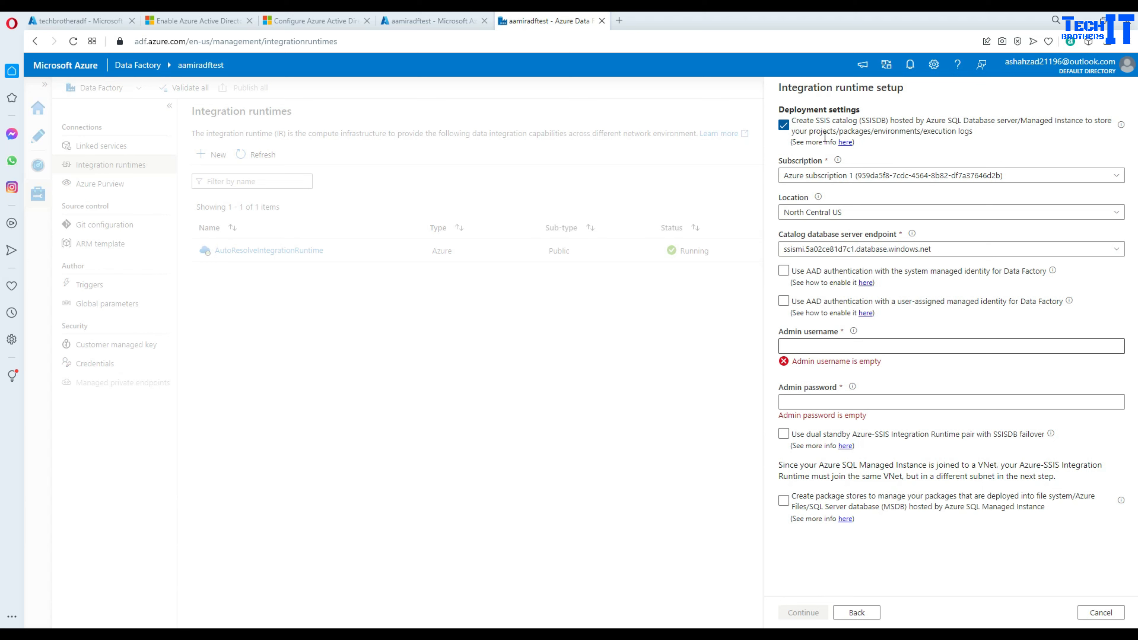
click(808, 213)
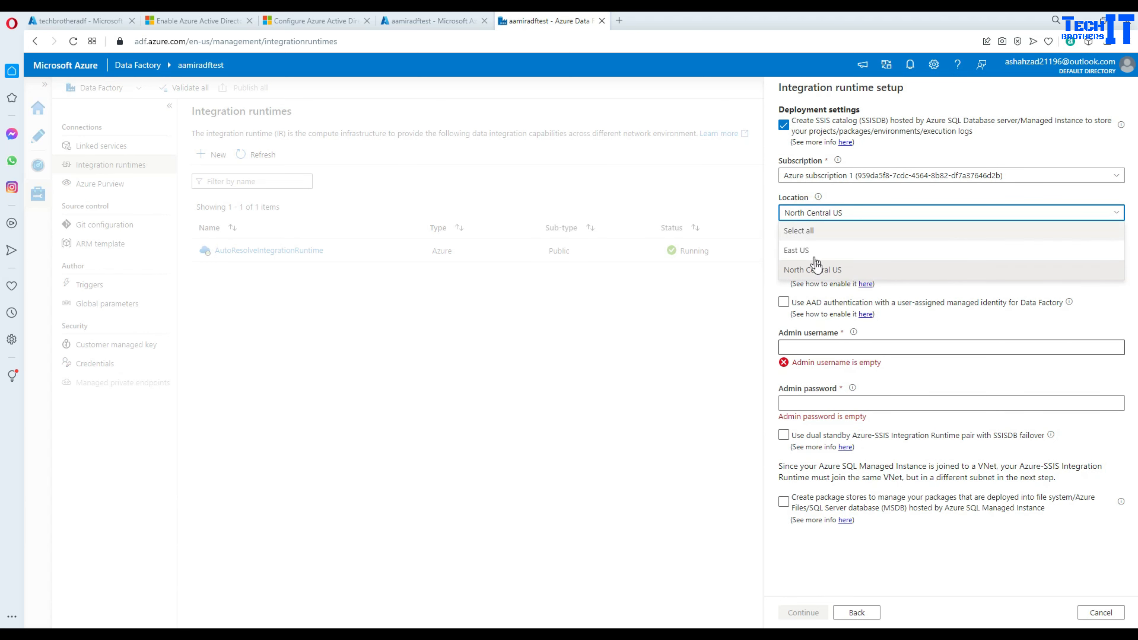
click(814, 271)
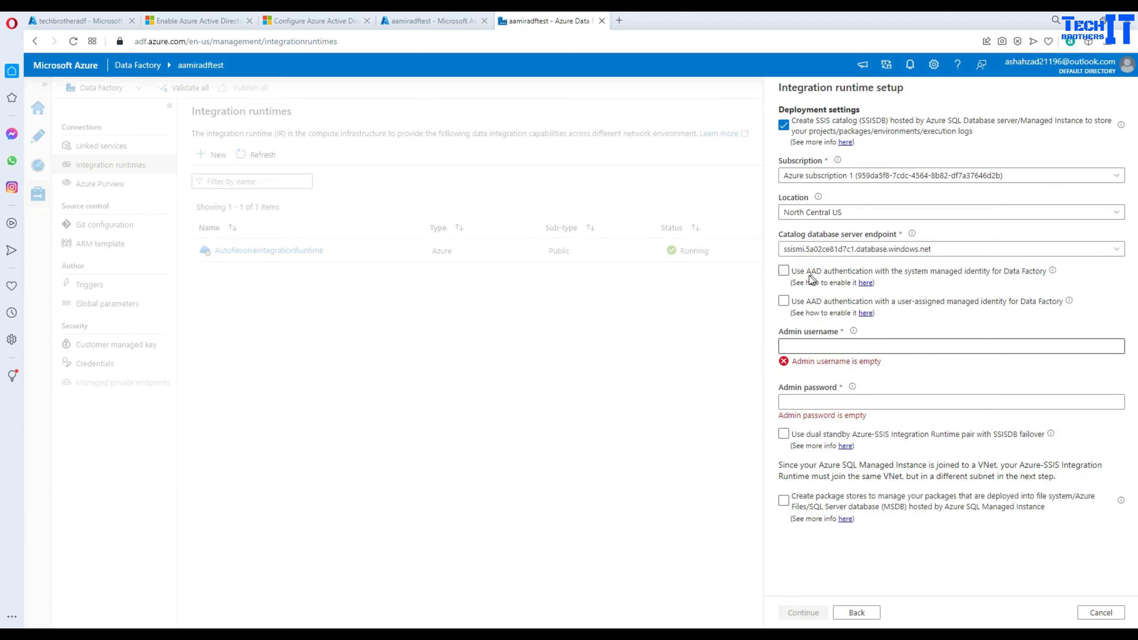
click(783, 272)
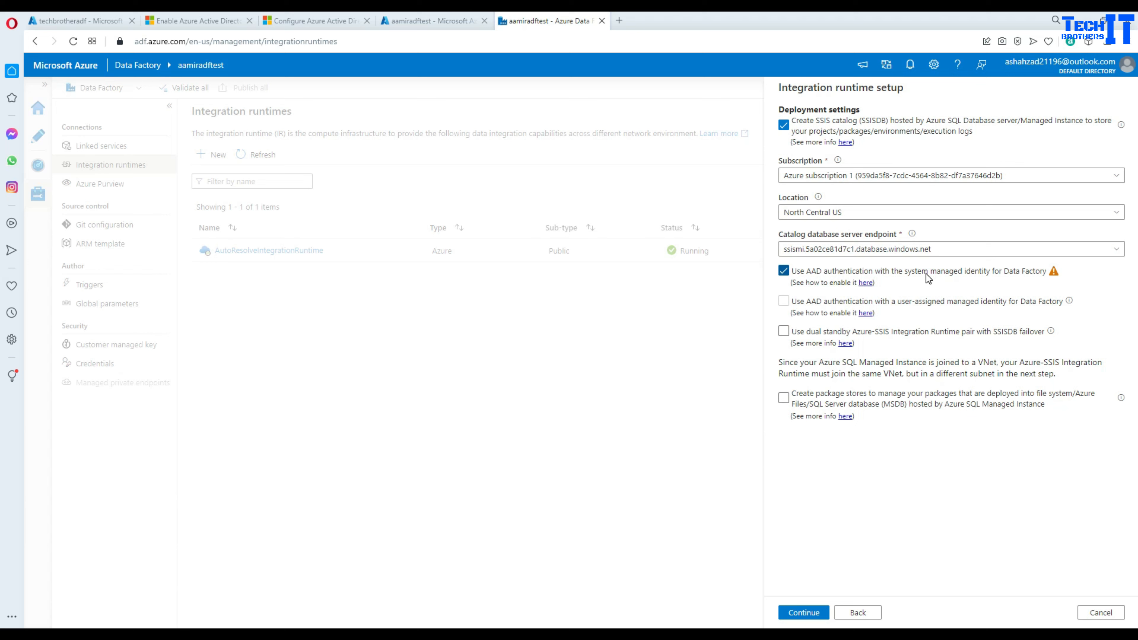
- Continue to the advanced settings and set the maximum parallel executions per node to 1
click(813, 612)
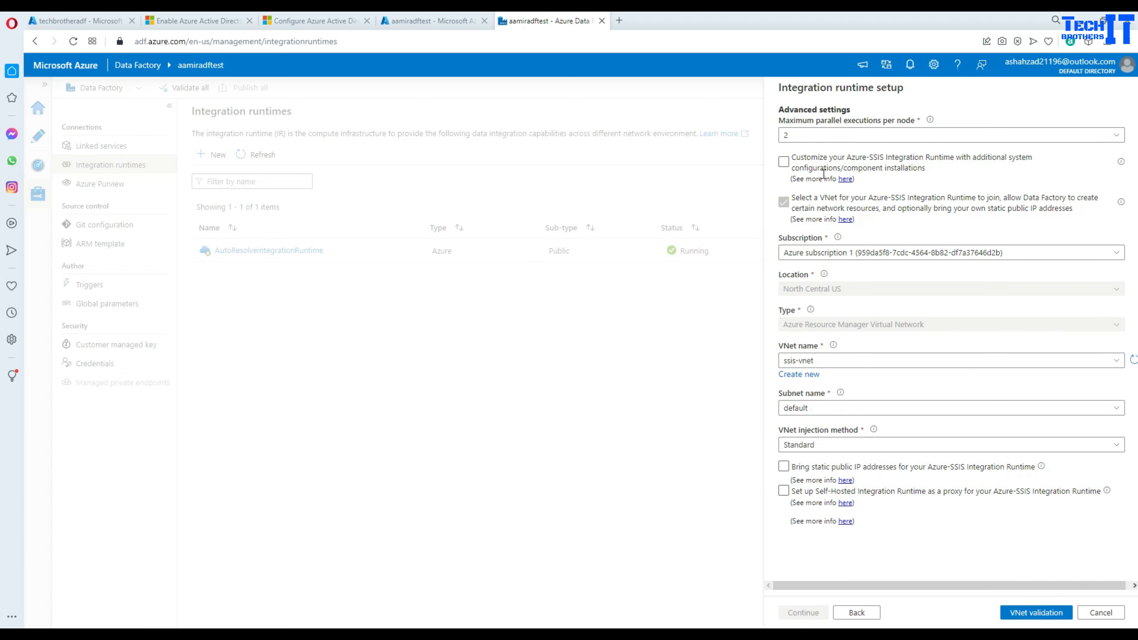
click(795, 136)
click(801, 169)
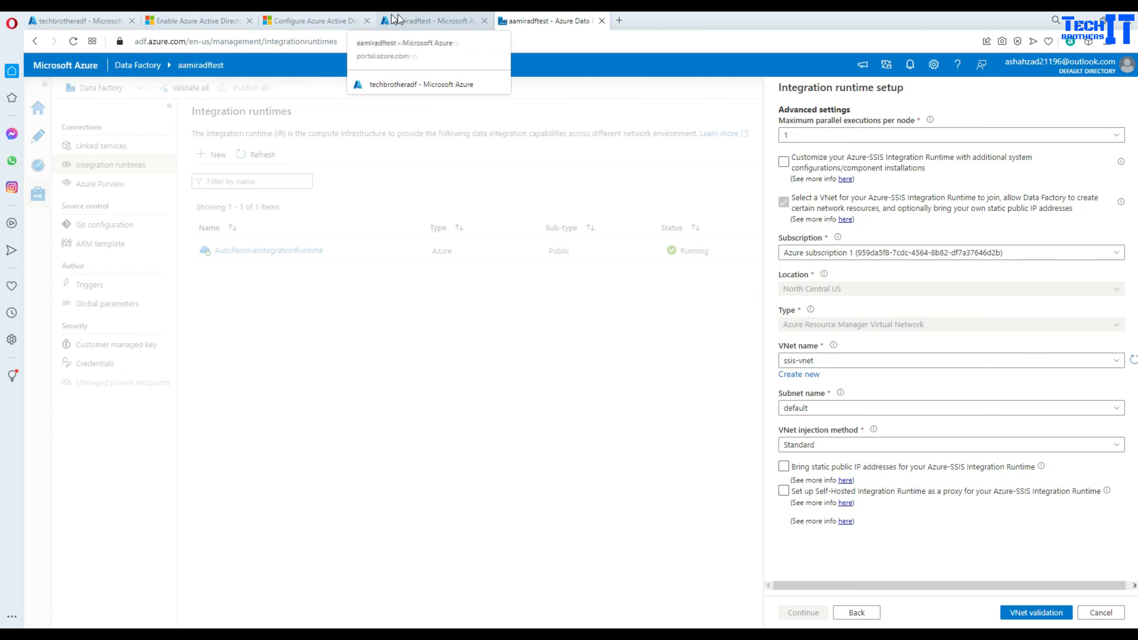
- Open the ssis-vnet virtual network in the Azure portal and examine which subnets serve the managed instance and the integration runtime
click(412, 21)
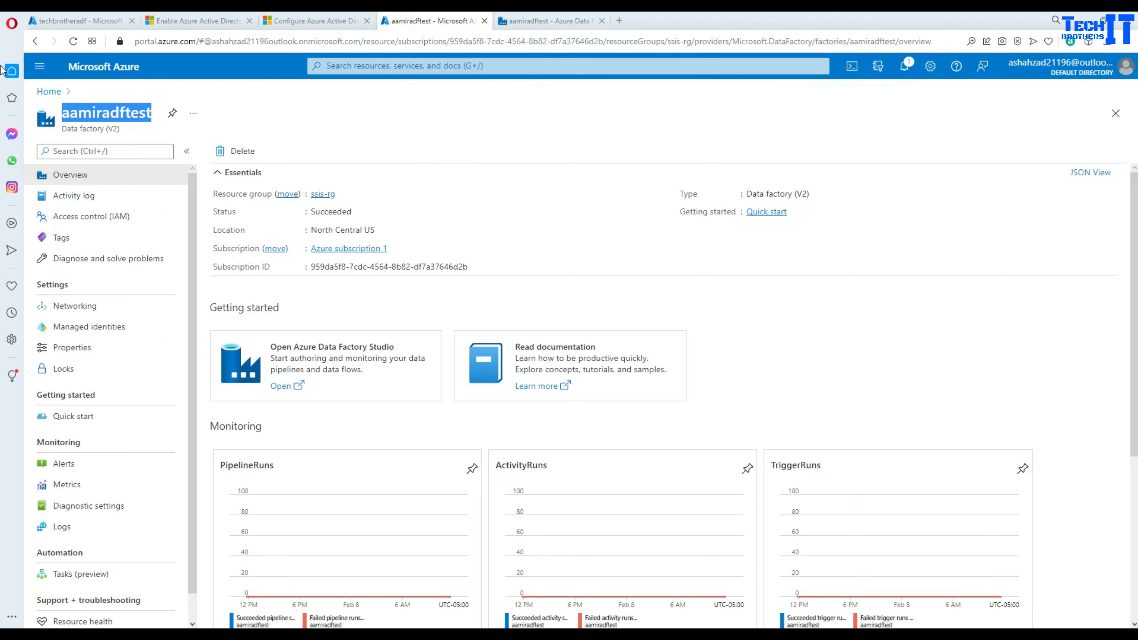
click(48, 91)
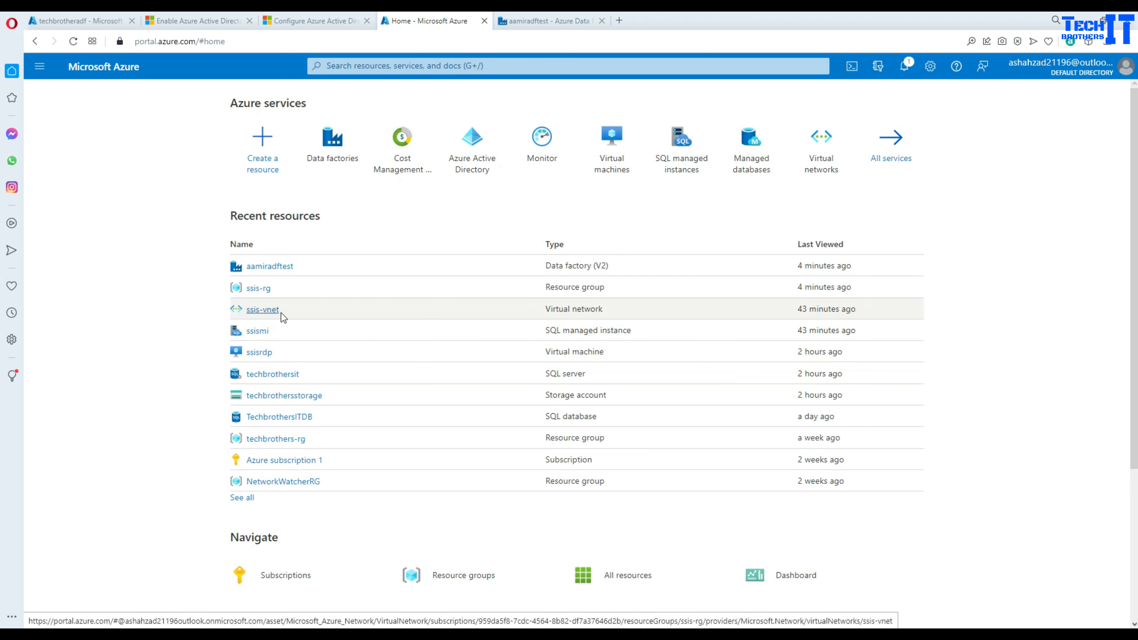
click(262, 310)
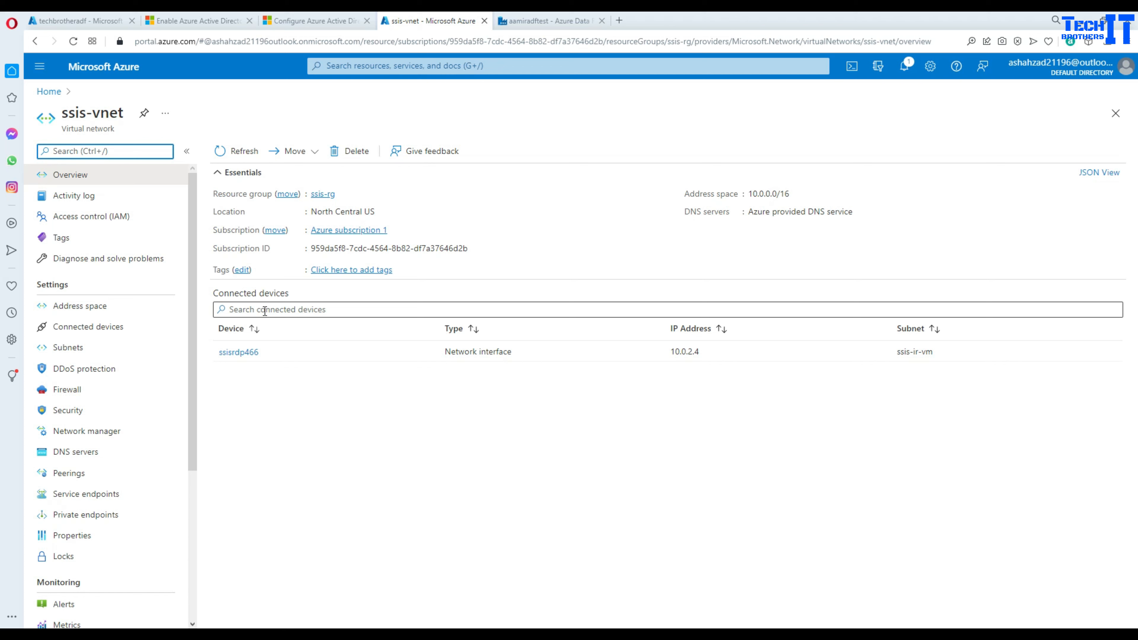
click(81, 356)
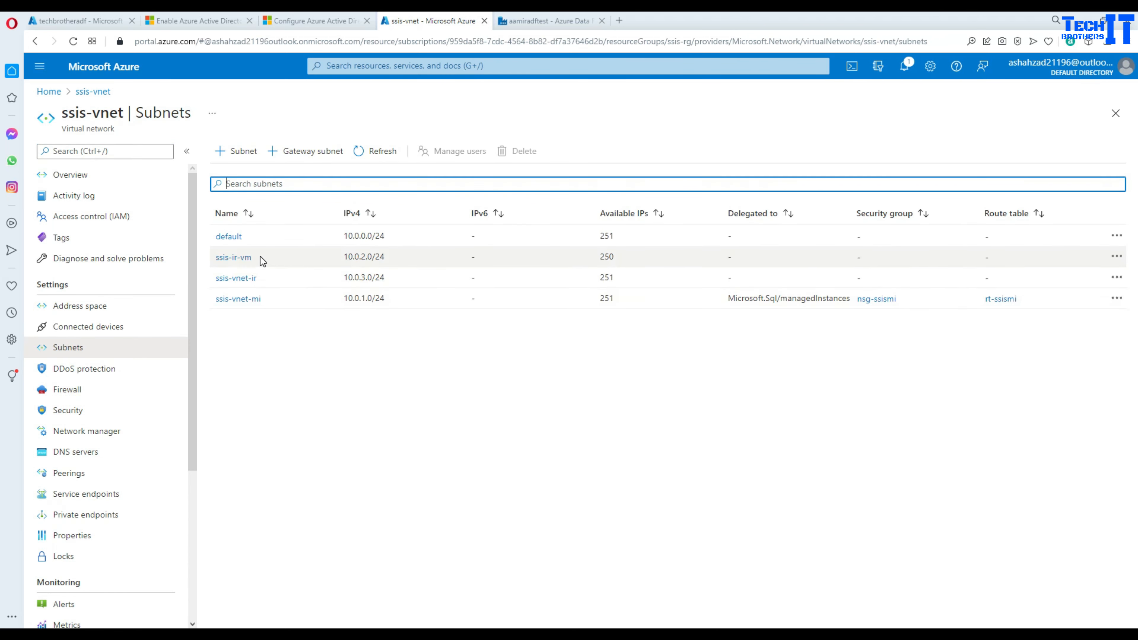
drag(265, 300, 211, 302)
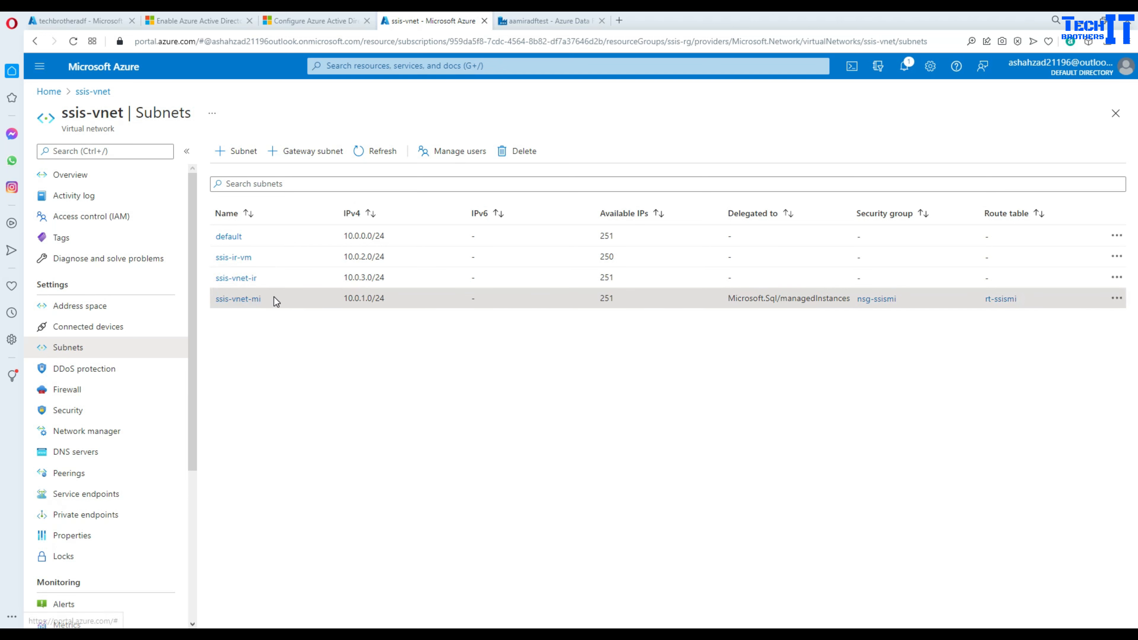
drag(271, 298, 211, 299)
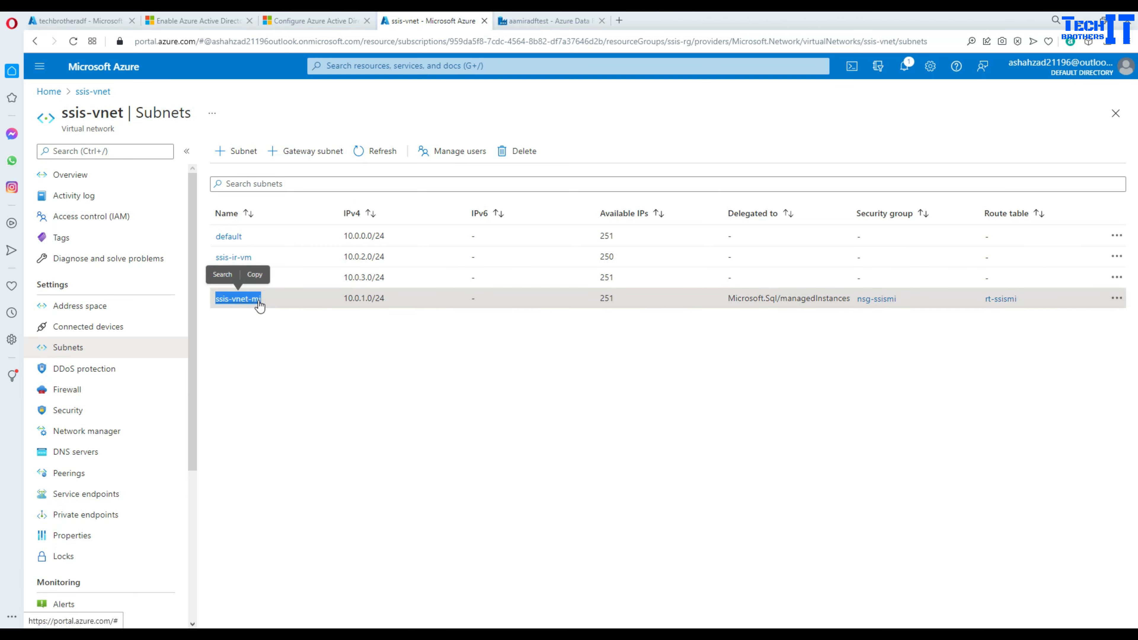
click(274, 339)
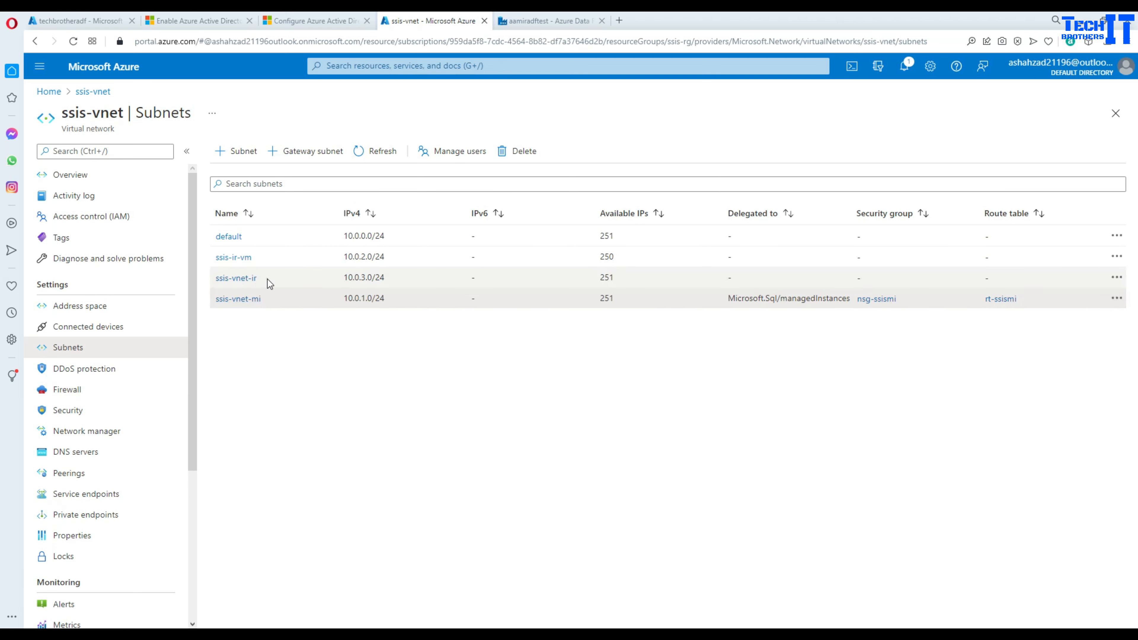
click(267, 280)
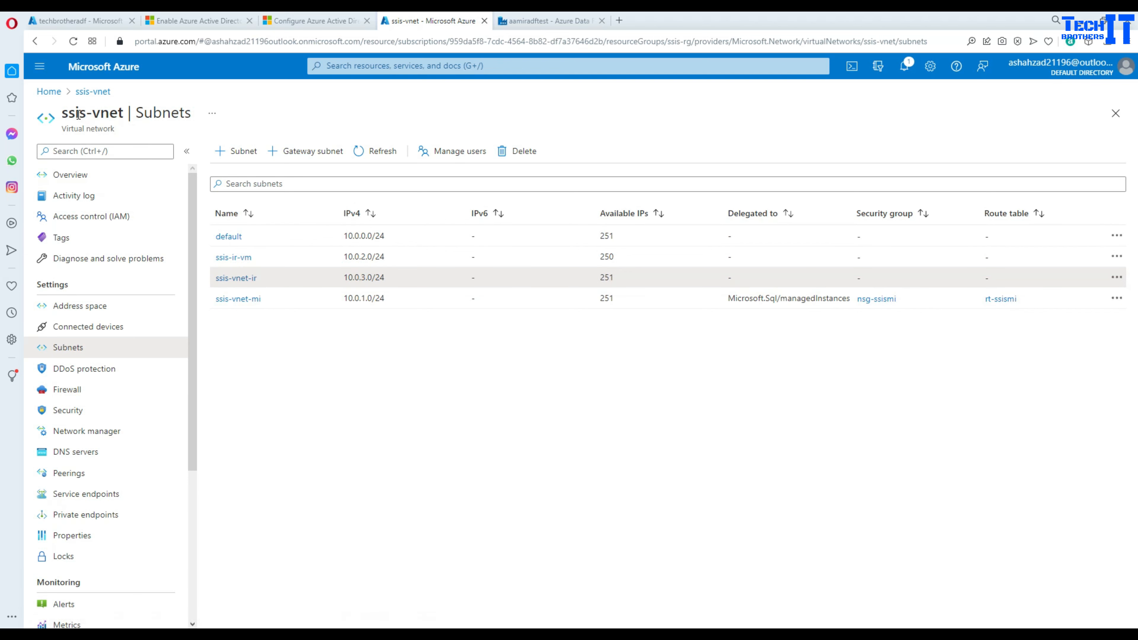
drag(62, 112, 124, 112)
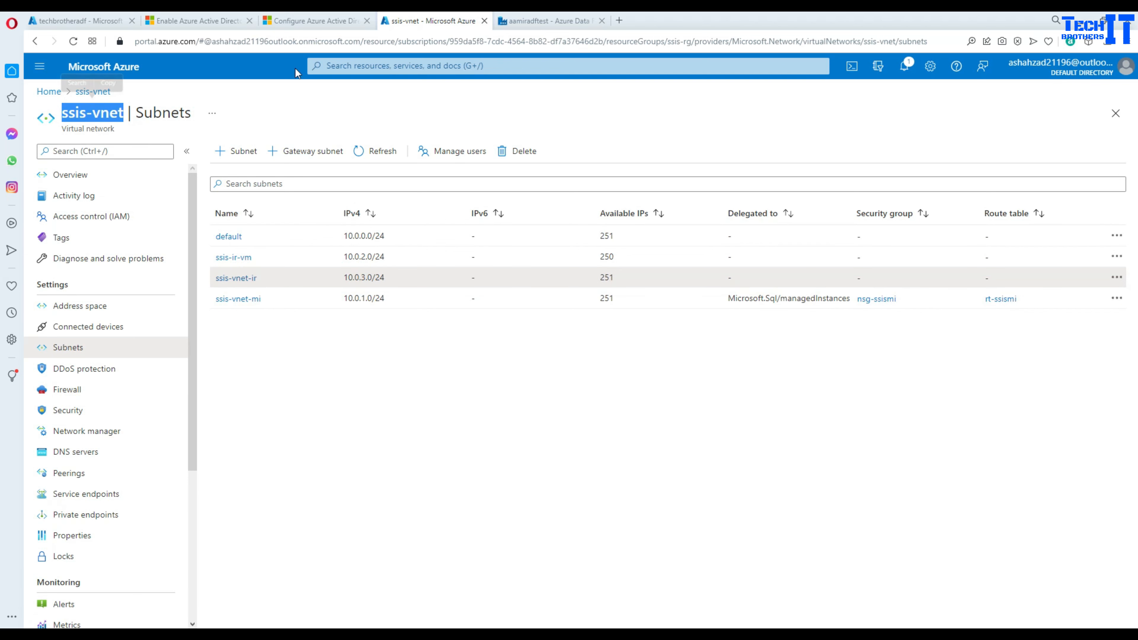
- Back in the integration runtime setup, select the ssis-vnet-ir subnet, run the VNet validation, and continue
click(559, 22)
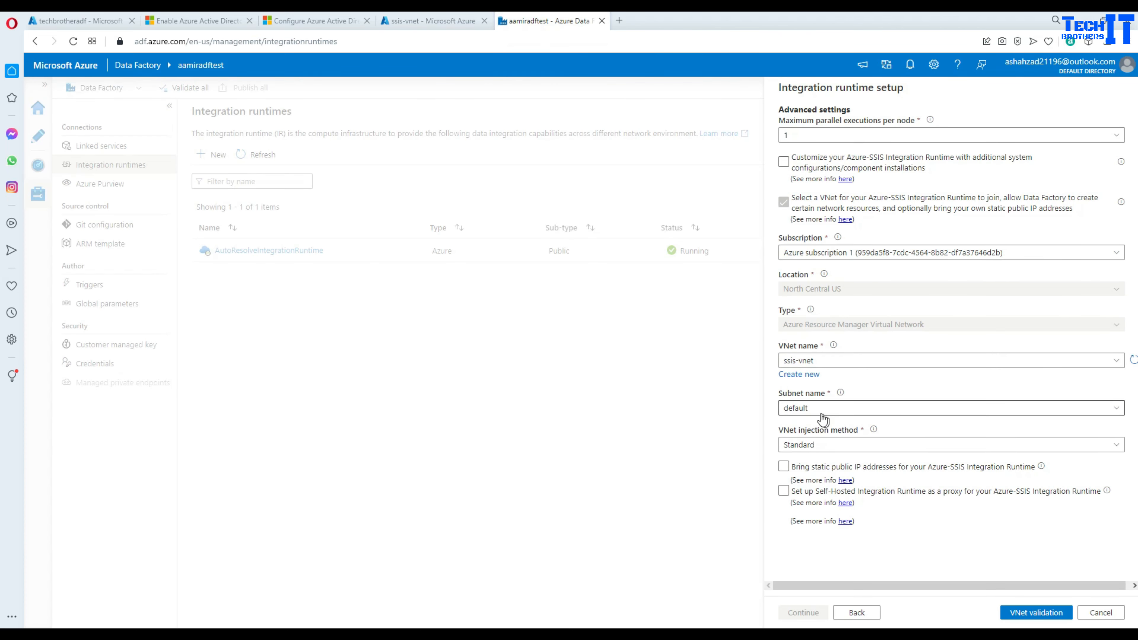
click(817, 405)
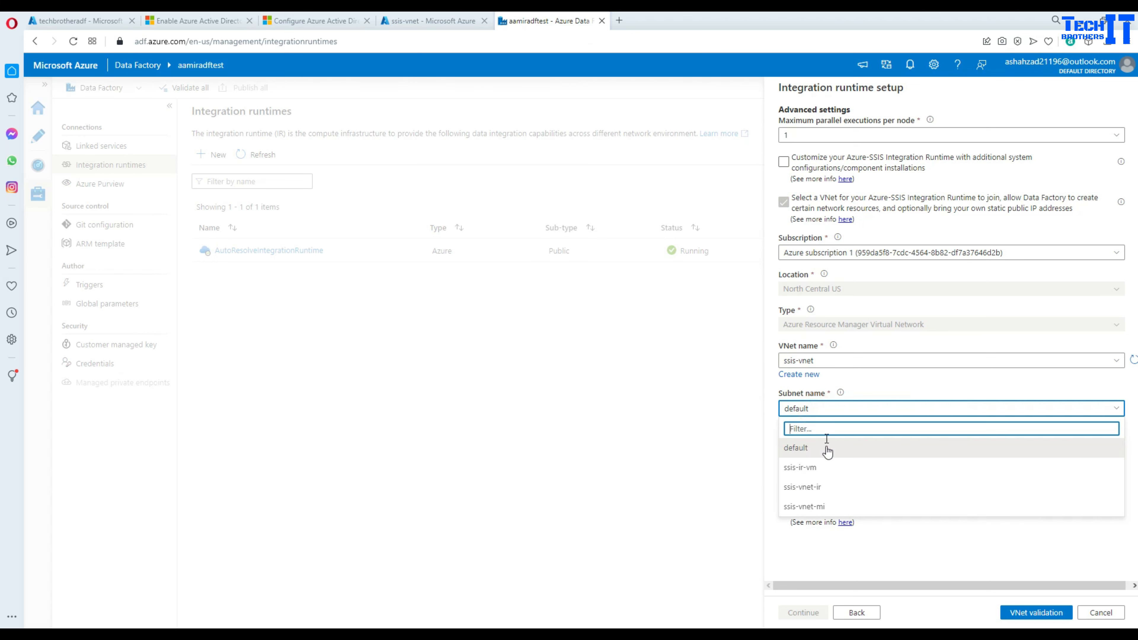
click(822, 489)
click(822, 488)
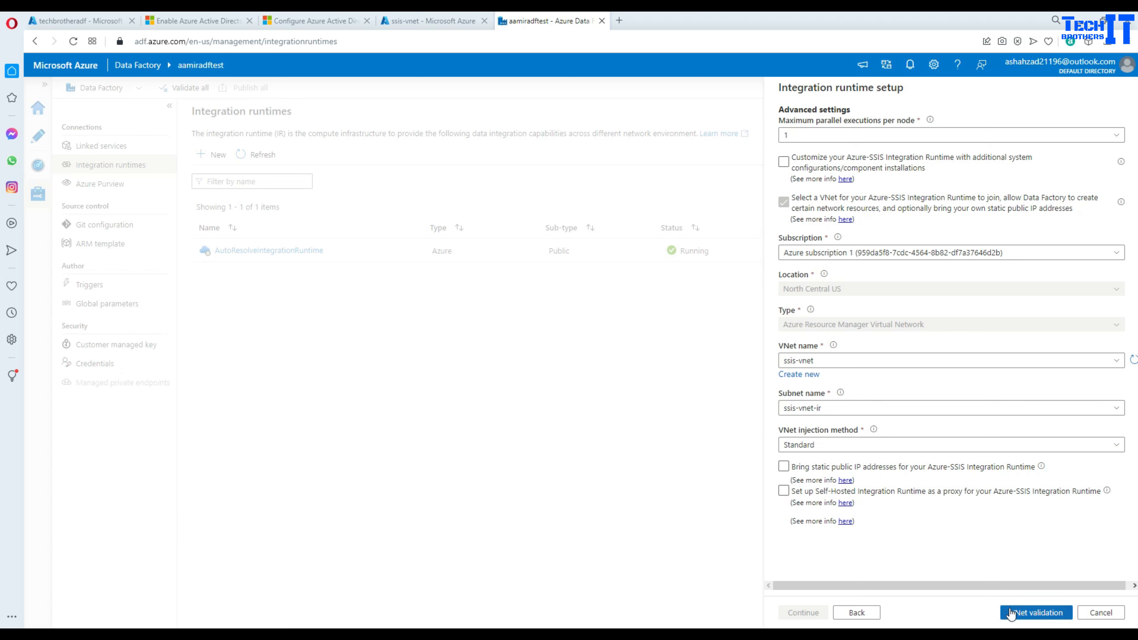
click(1020, 612)
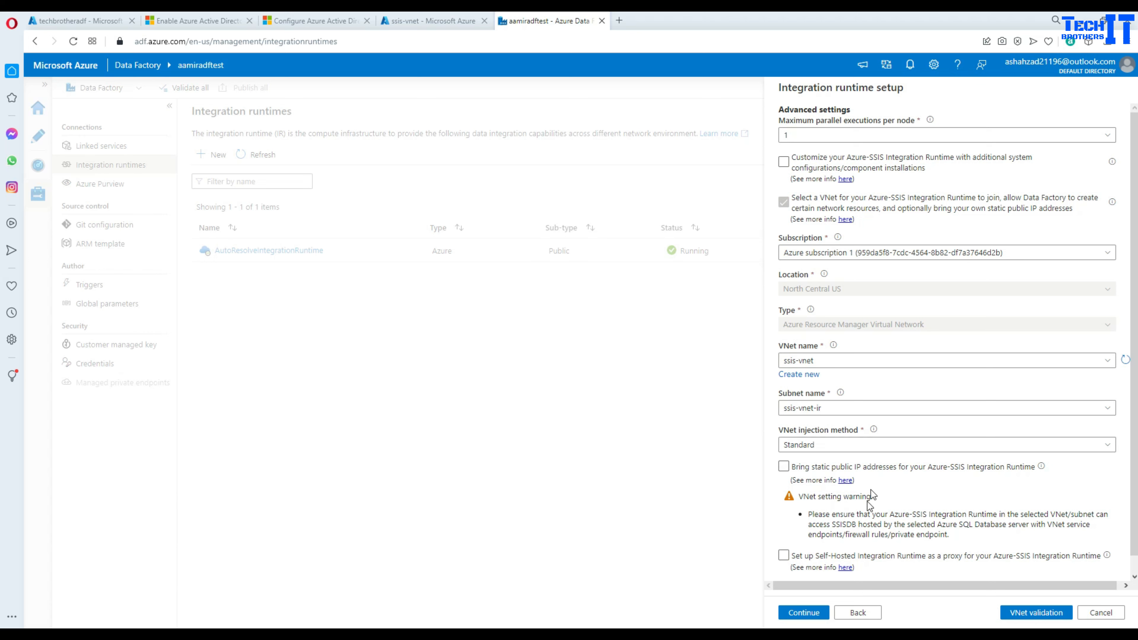
scroll(914, 492, down, 1)
click(806, 613)
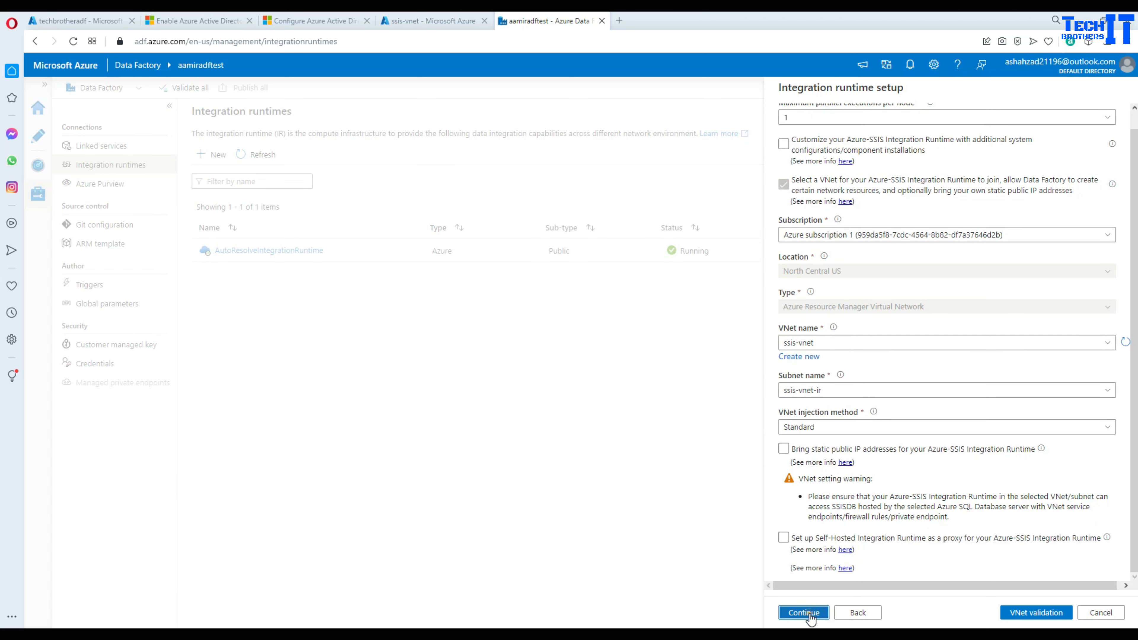